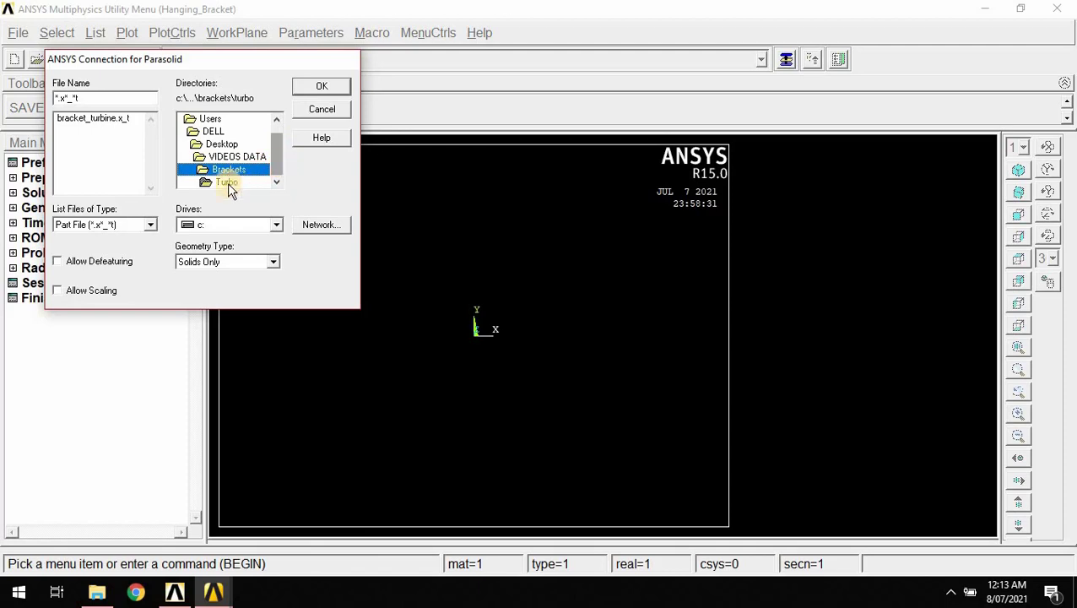
Import the Parasolid file hanging_bracket.x_t from the Brackets\Hang folder as solids only.
{"action": "double_click", "coordinate": [234, 170]}
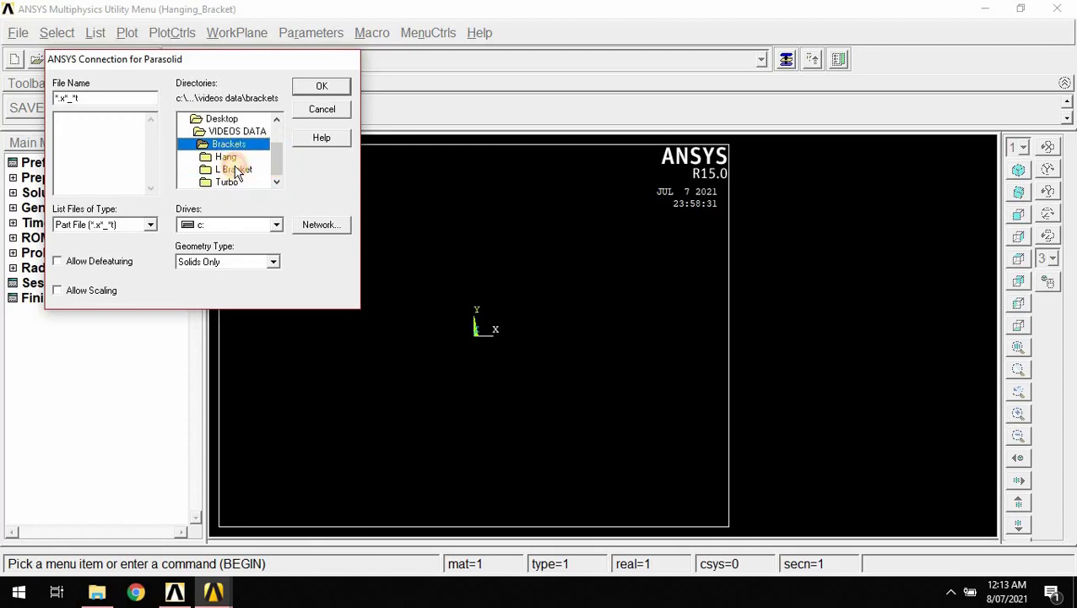
{"action": "double_click", "coordinate": [226, 157]}
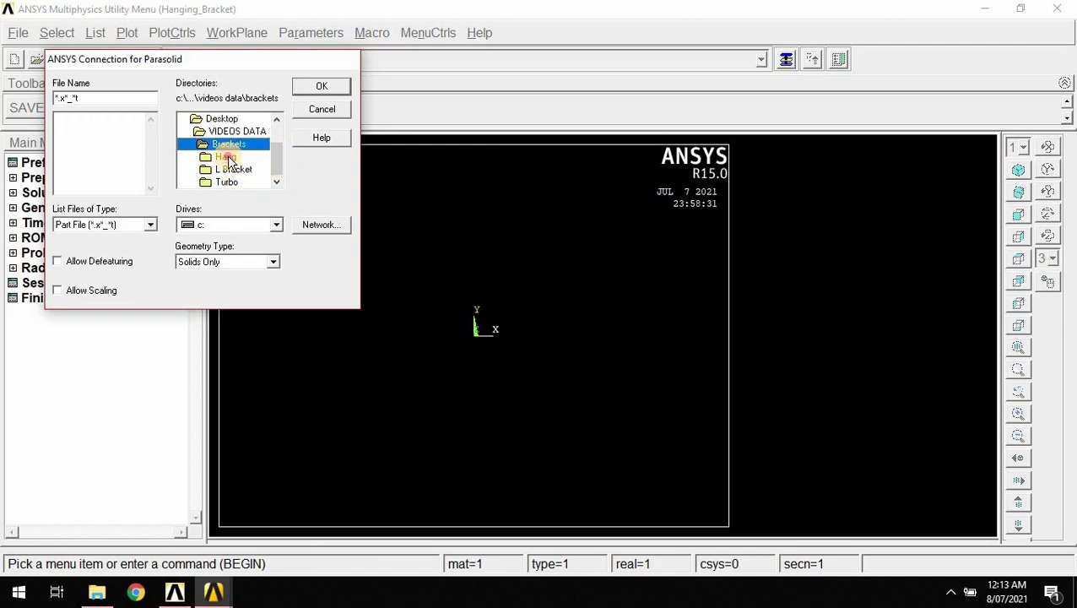
{"action": "left_click", "coordinate": [114, 120]}
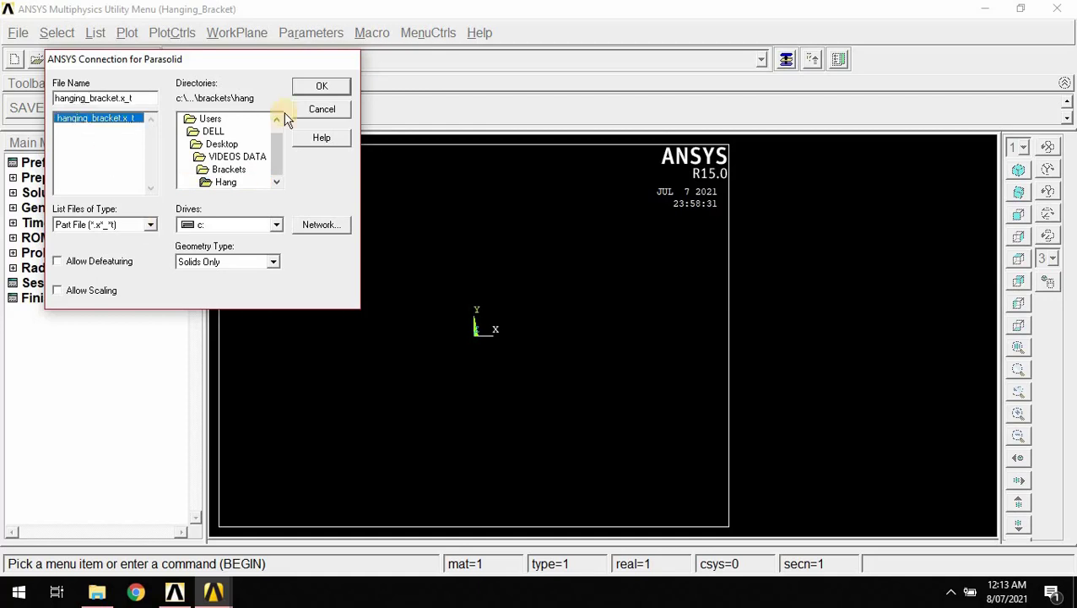
{"action": "left_click", "coordinate": [321, 88]}
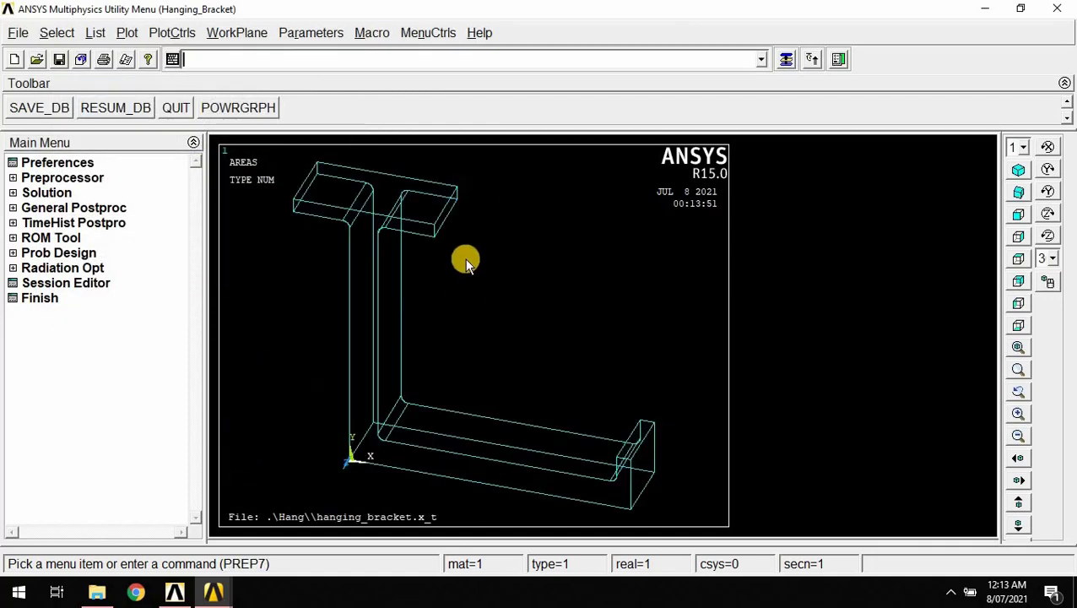
Set the solid model facet style to Normal Faceting and replot the bracket.
{"action": "left_click", "coordinate": [172, 32]}
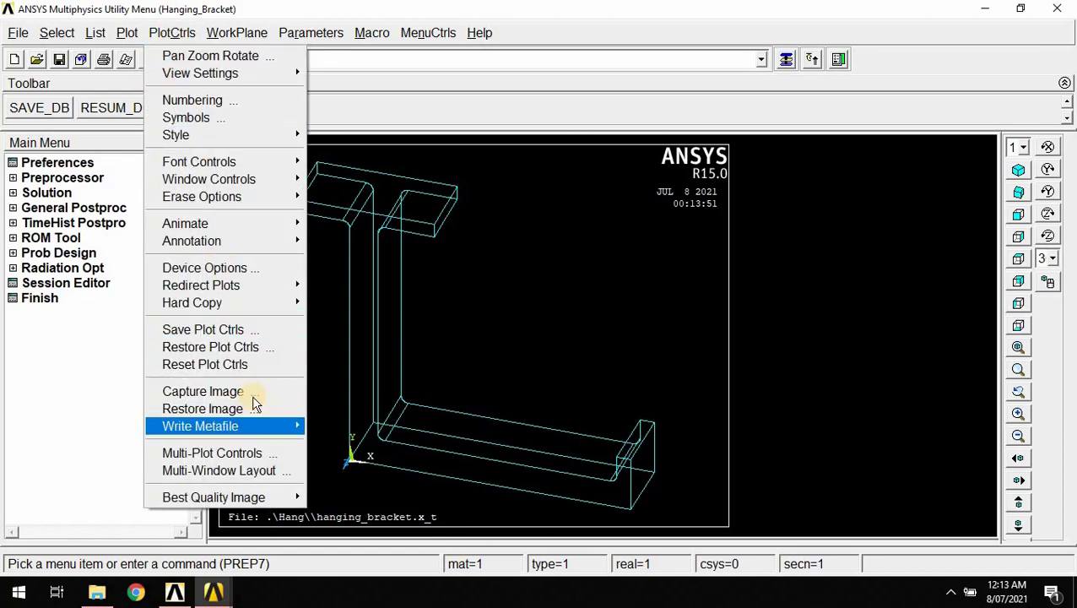
{"action": "mouse_move", "coordinate": [254, 138]}
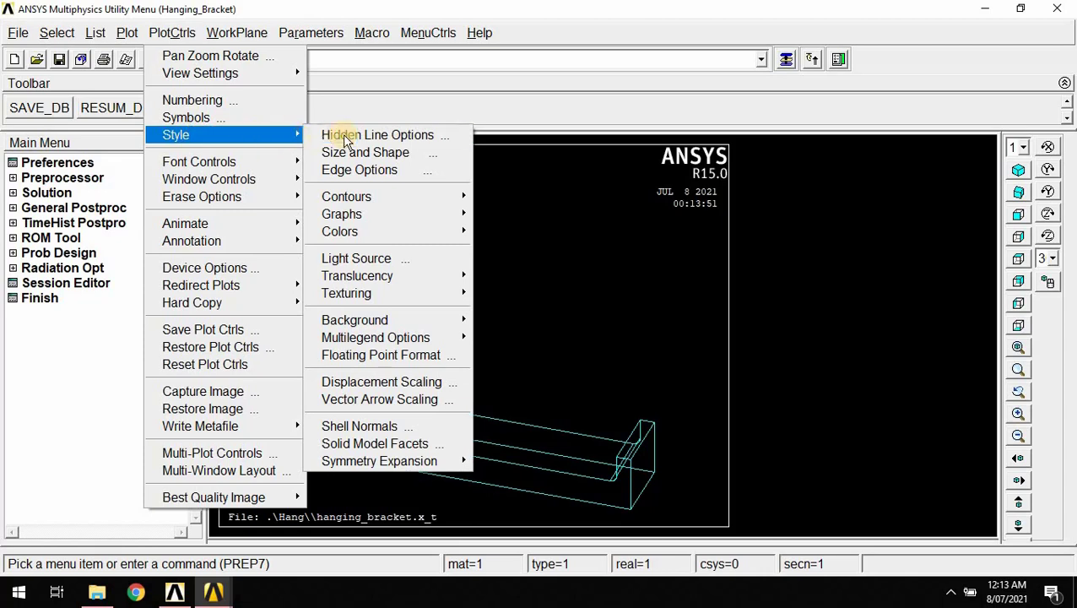
{"action": "left_click", "coordinate": [420, 443]}
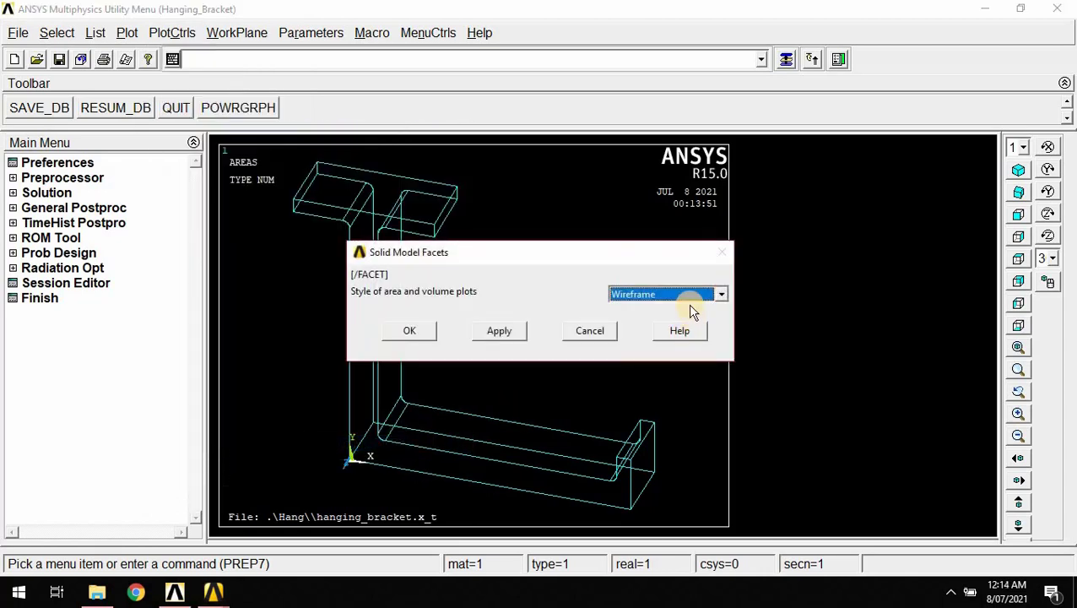
{"action": "left_click", "coordinate": [661, 293]}
{"action": "left_click", "coordinate": [645, 310]}
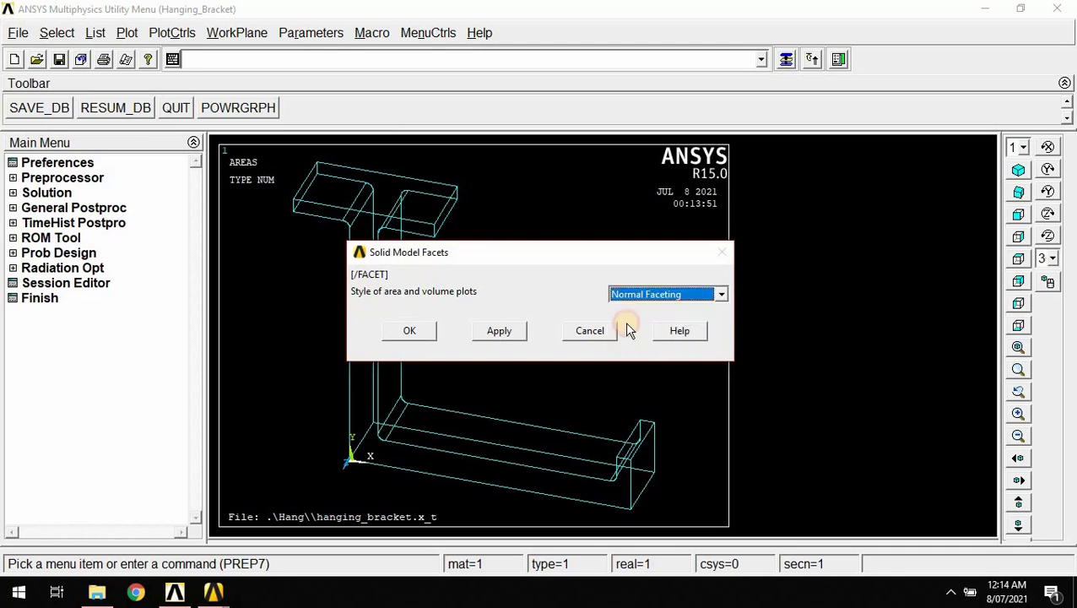
{"action": "left_click", "coordinate": [409, 330]}
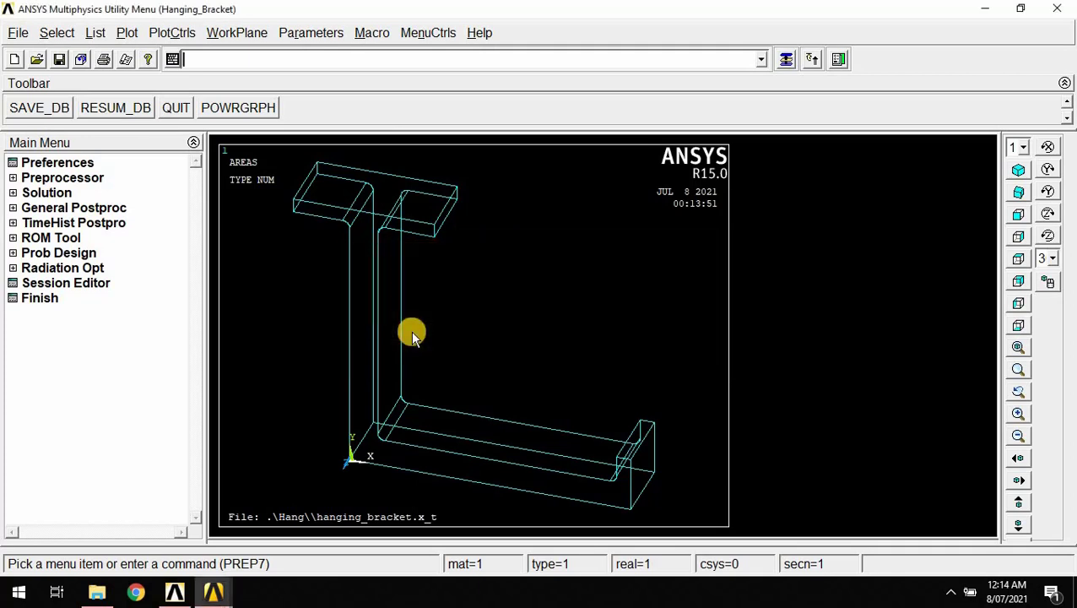
{"action": "left_click", "coordinate": [126, 32]}
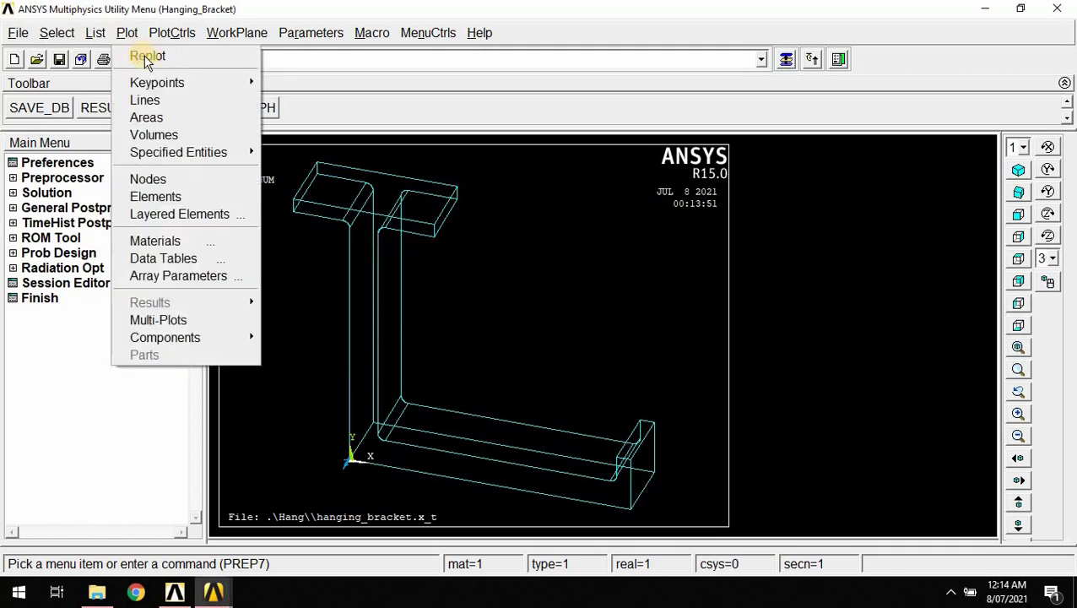
{"action": "left_click", "coordinate": [144, 54]}
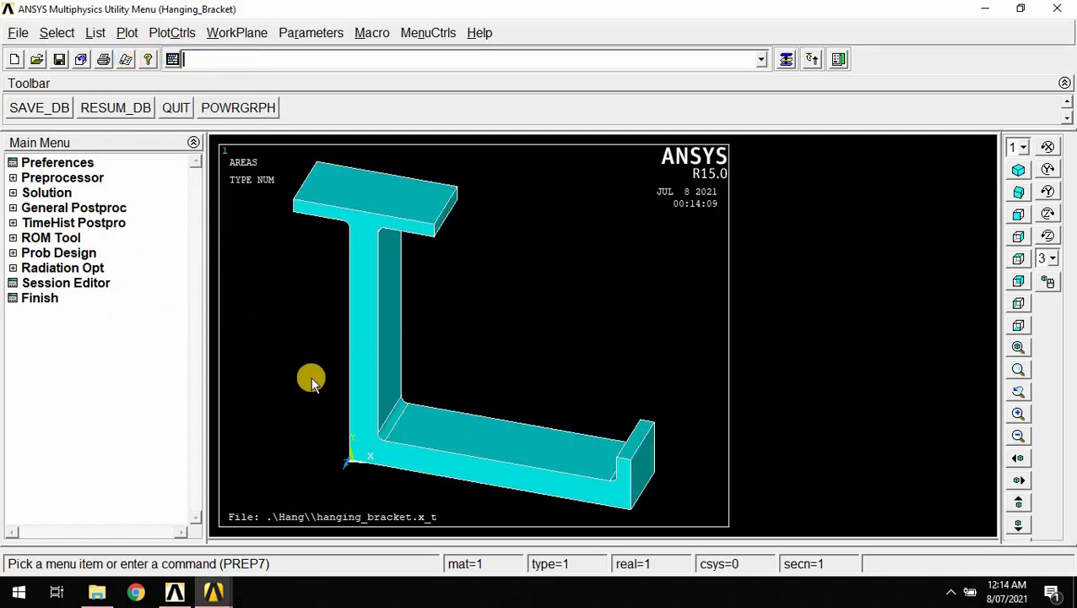
Limit the discipline preferences to Structural with the h-Method.
{"action": "left_click", "coordinate": [61, 164]}
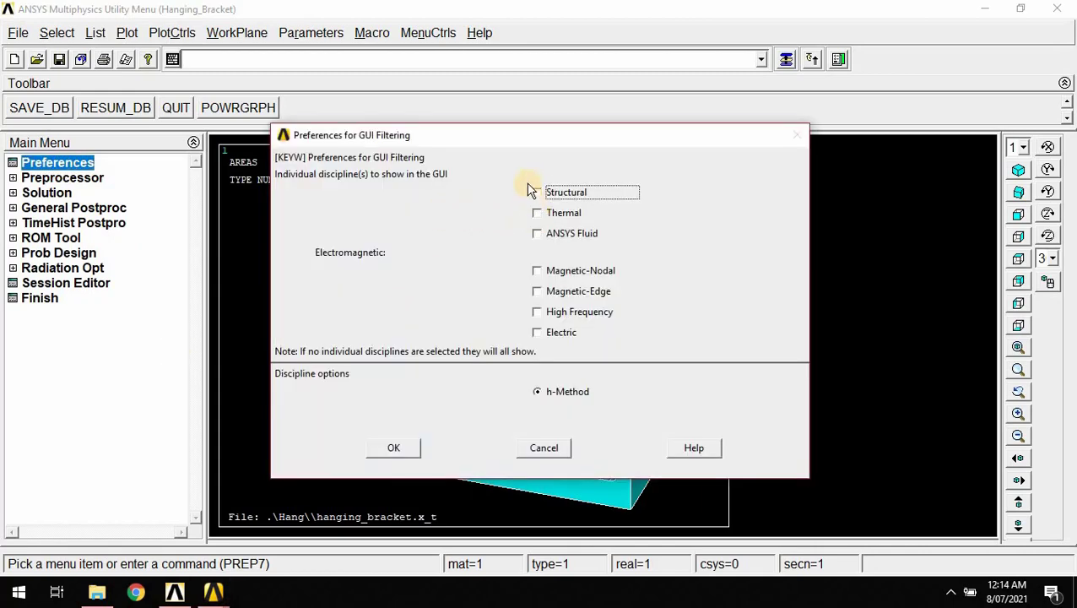
{"action": "left_click", "coordinate": [401, 448]}
Add the structural Solid element Brick 8 node 185 as element type 1.
{"action": "left_click", "coordinate": [50, 178]}
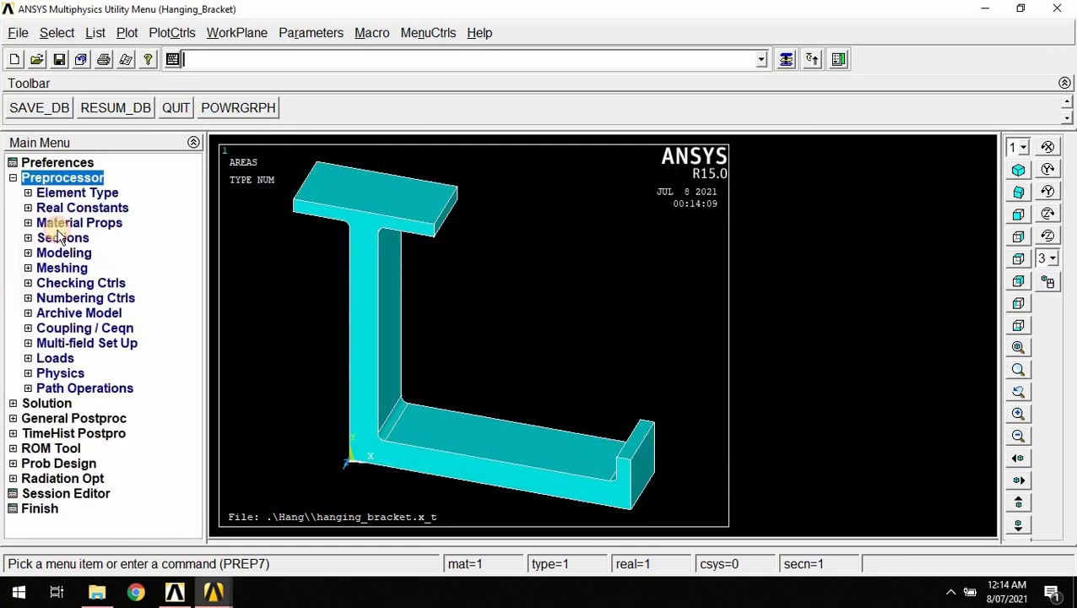
{"action": "left_click", "coordinate": [85, 192]}
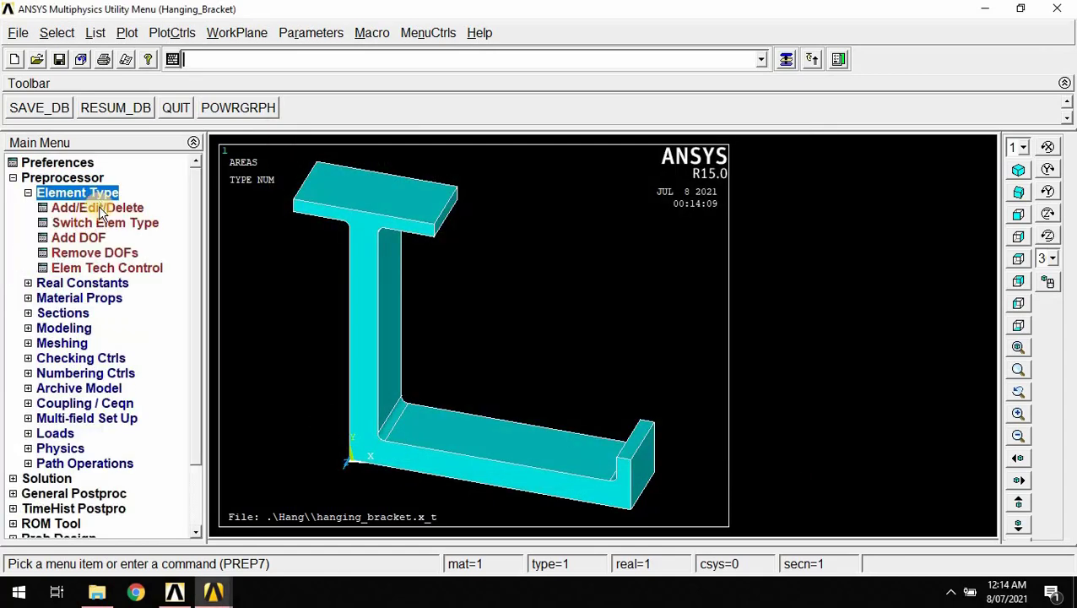
{"action": "left_click", "coordinate": [99, 208]}
{"action": "left_click", "coordinate": [124, 407]}
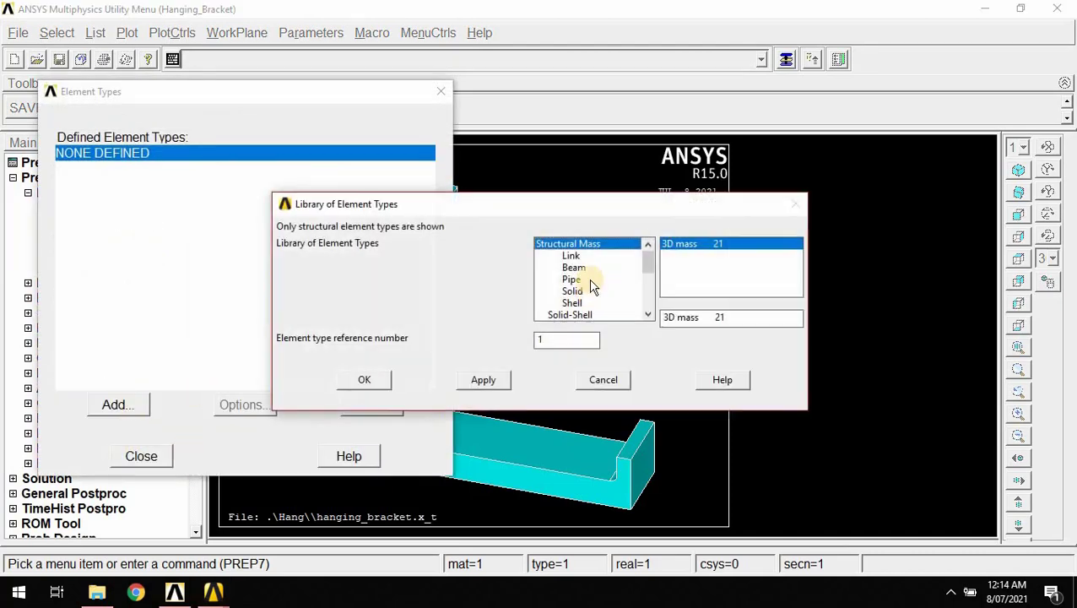
{"action": "left_click", "coordinate": [583, 290]}
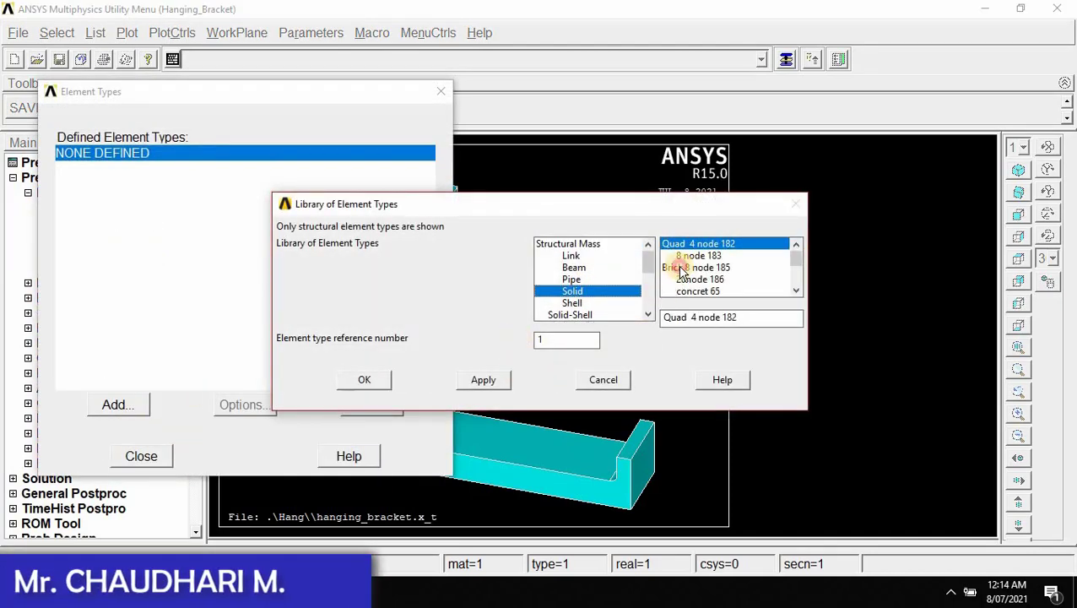
{"action": "left_click", "coordinate": [682, 267]}
{"action": "left_click", "coordinate": [363, 382]}
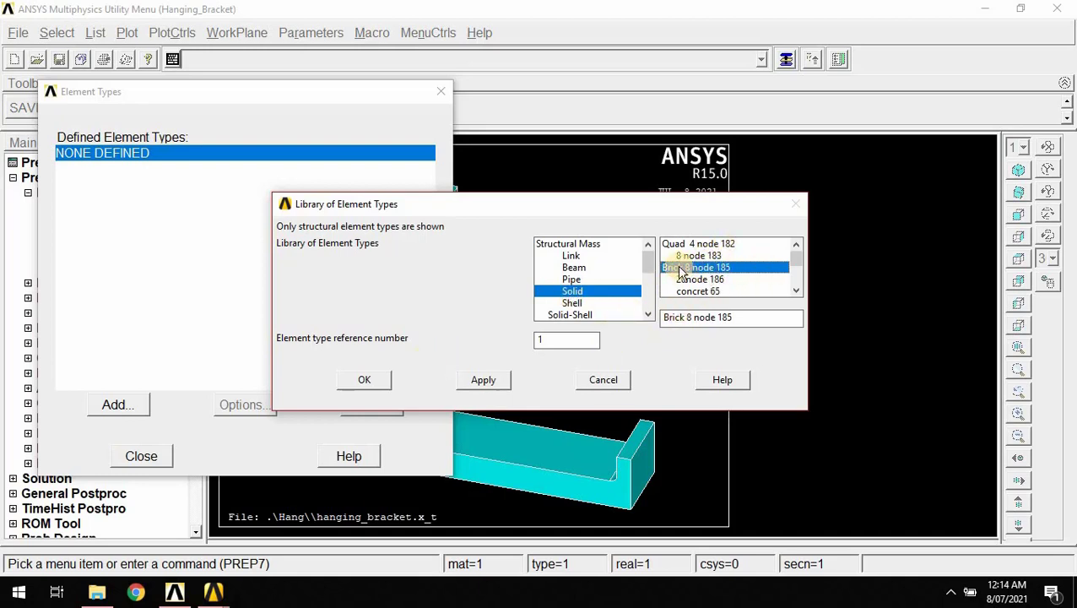
{"action": "left_click", "coordinate": [365, 381]}
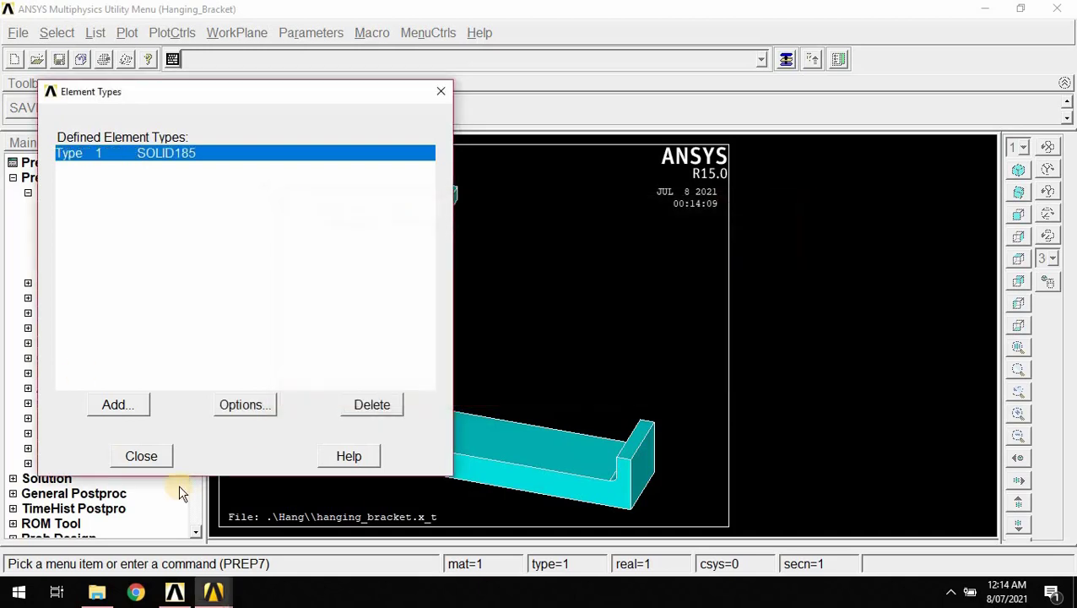
{"action": "left_click", "coordinate": [141, 456]}
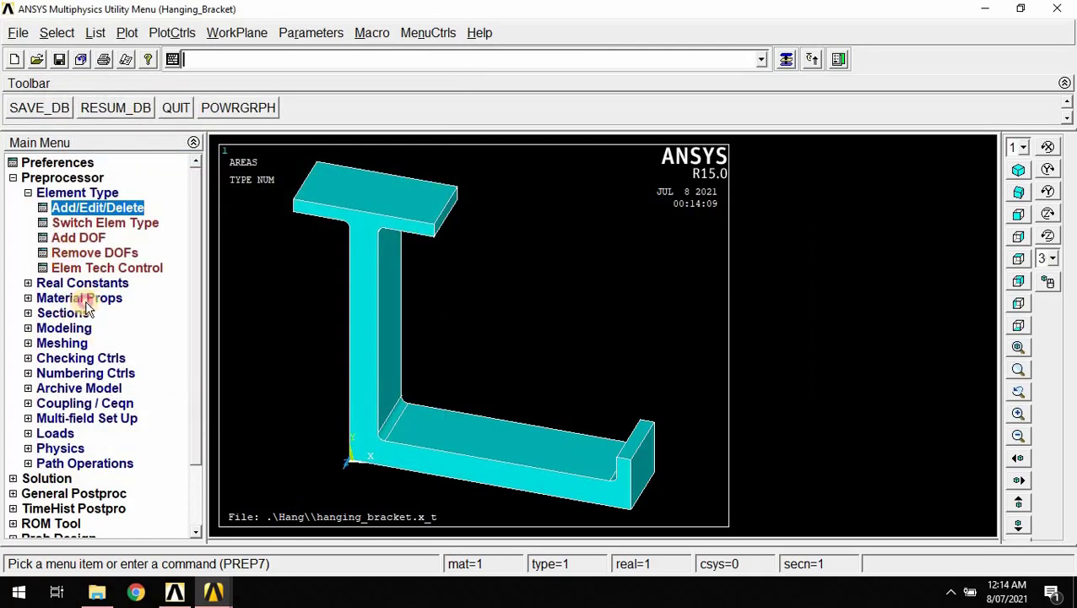
Define material 1 as structural linear elastic isotropic with EX 29e6 and PRXY 0.27.
{"action": "left_click", "coordinate": [85, 299]}
{"action": "left_click", "coordinate": [93, 283]}
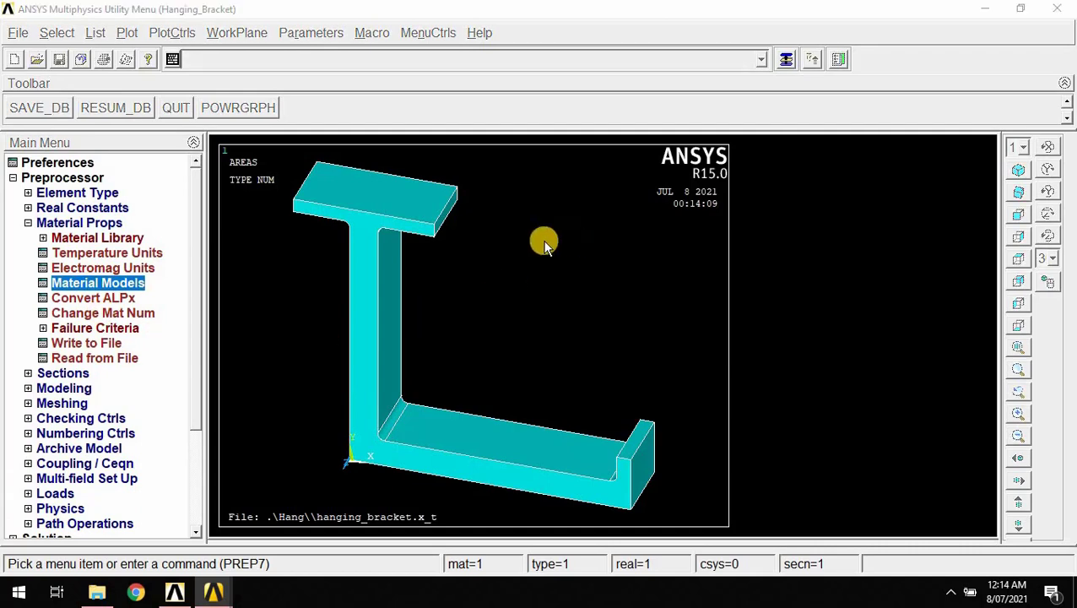
{"action": "double_click", "coordinate": [559, 246]}
{"action": "double_click", "coordinate": [578, 263]}
{"action": "double_click", "coordinate": [601, 277]}
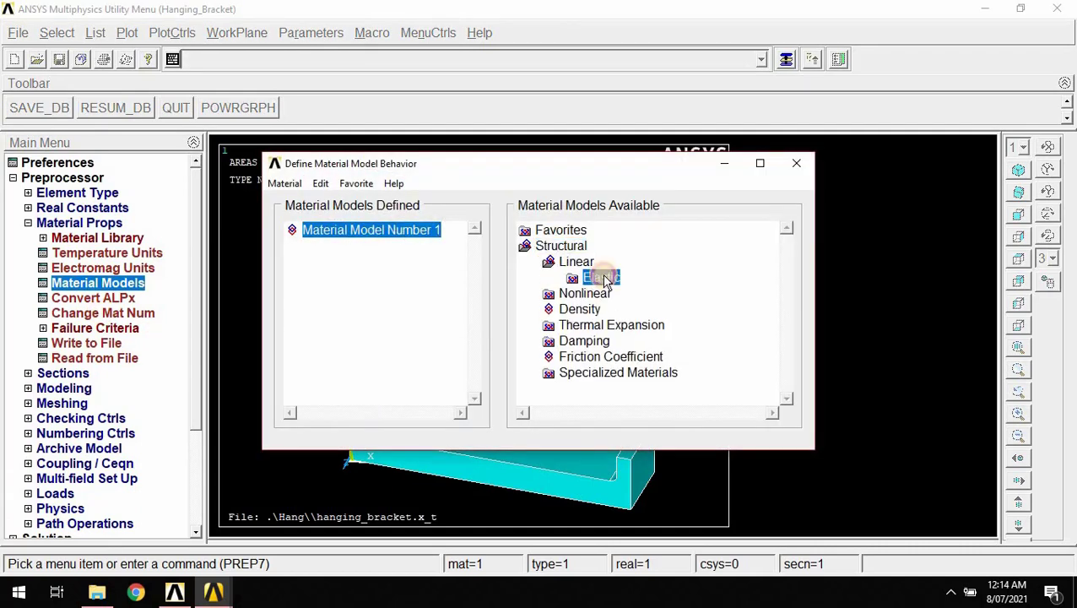
{"action": "double_click", "coordinate": [638, 300]}
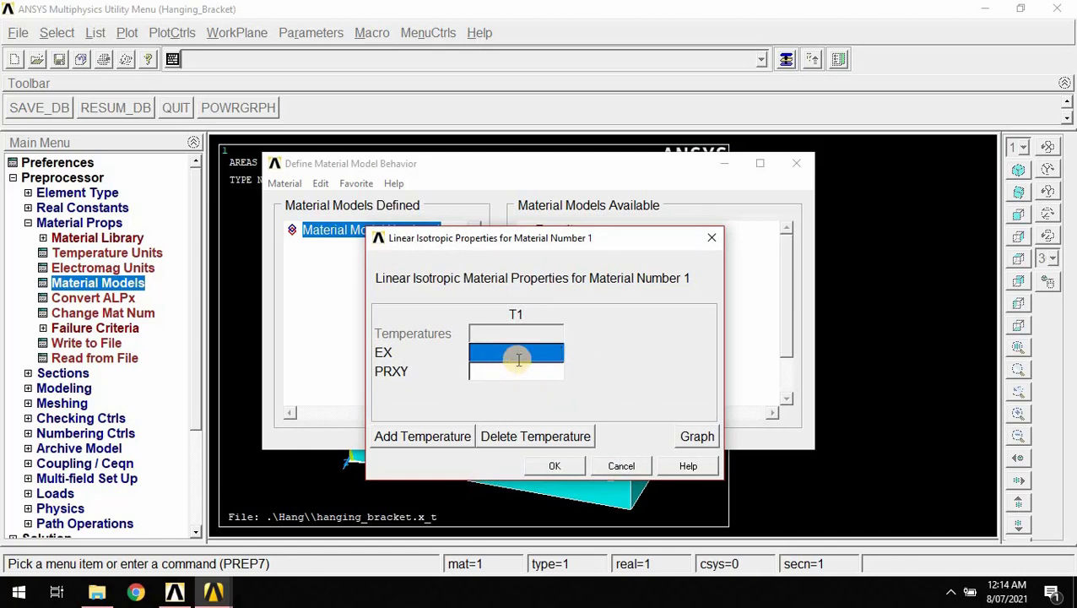
{"action": "type", "text": "29e6"}
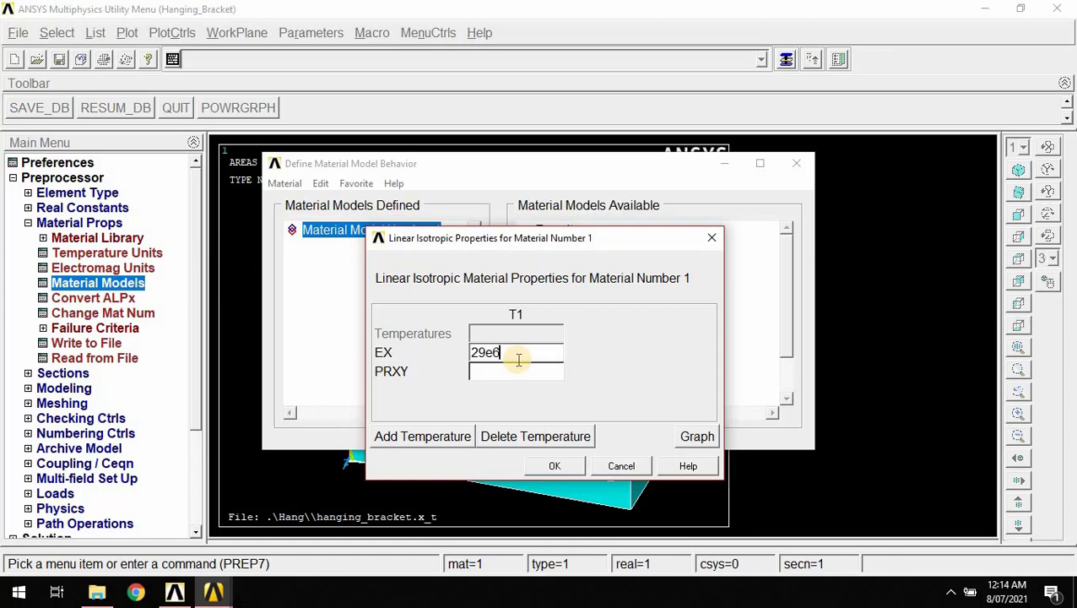
{"action": "key", "text": "Tab"}
{"action": "type", "text": "0.2"}
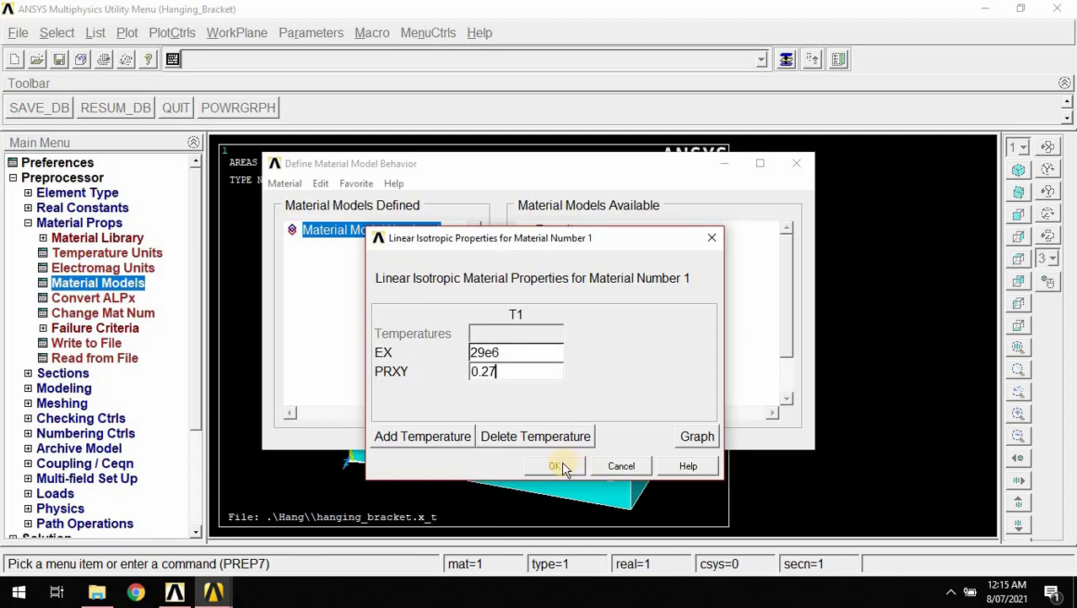
{"action": "left_click", "coordinate": [284, 183]}
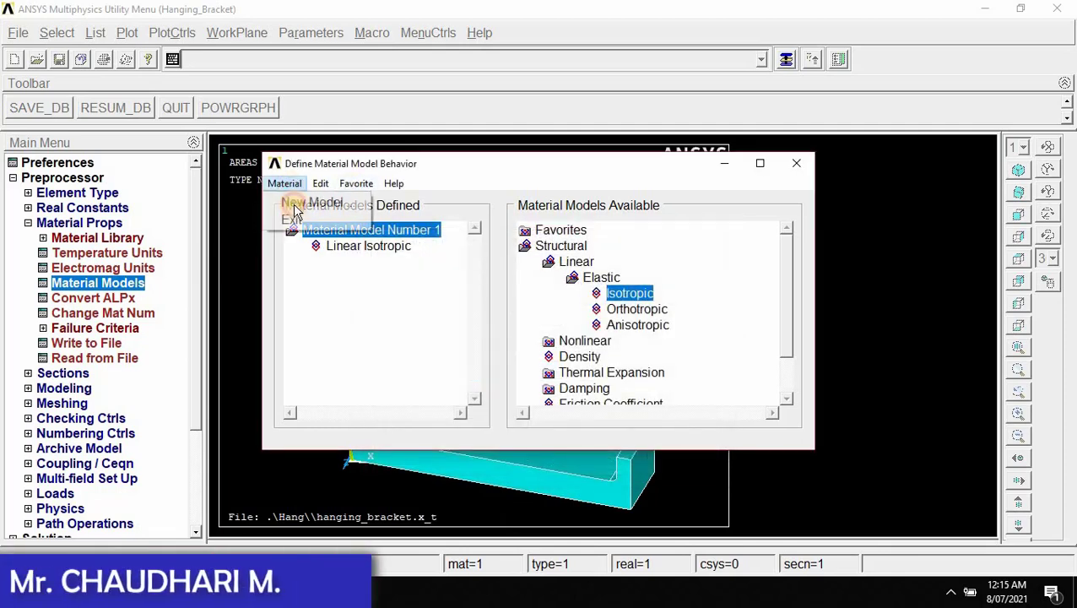
{"action": "left_click", "coordinate": [294, 220]}
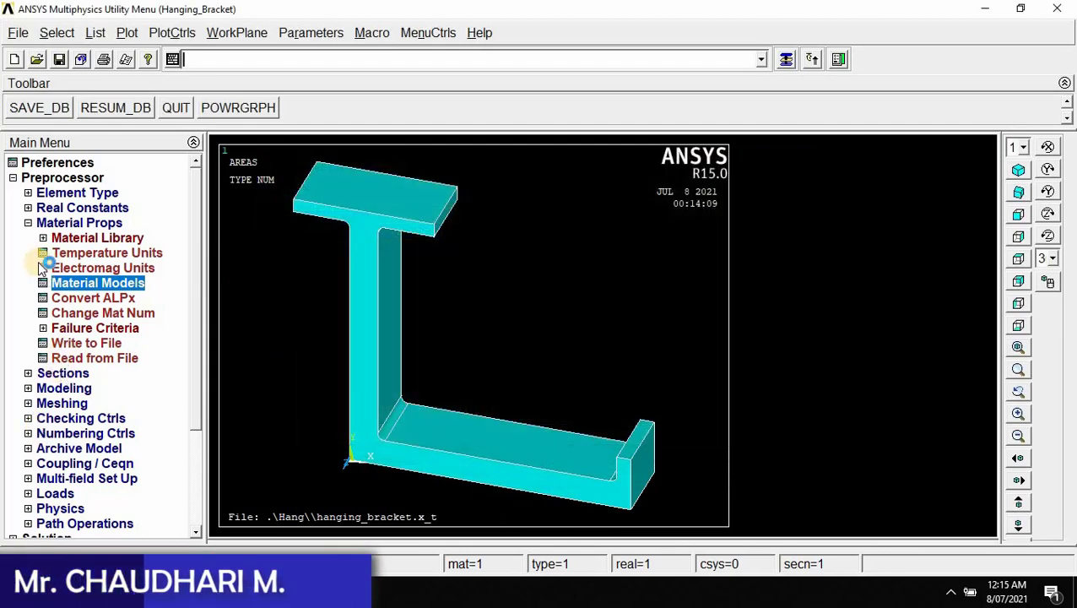
Set the global number of element divisions (NDIV) to 0.25 in the manual mesh size controls.
{"action": "left_click", "coordinate": [29, 223]}
{"action": "left_click", "coordinate": [63, 269]}
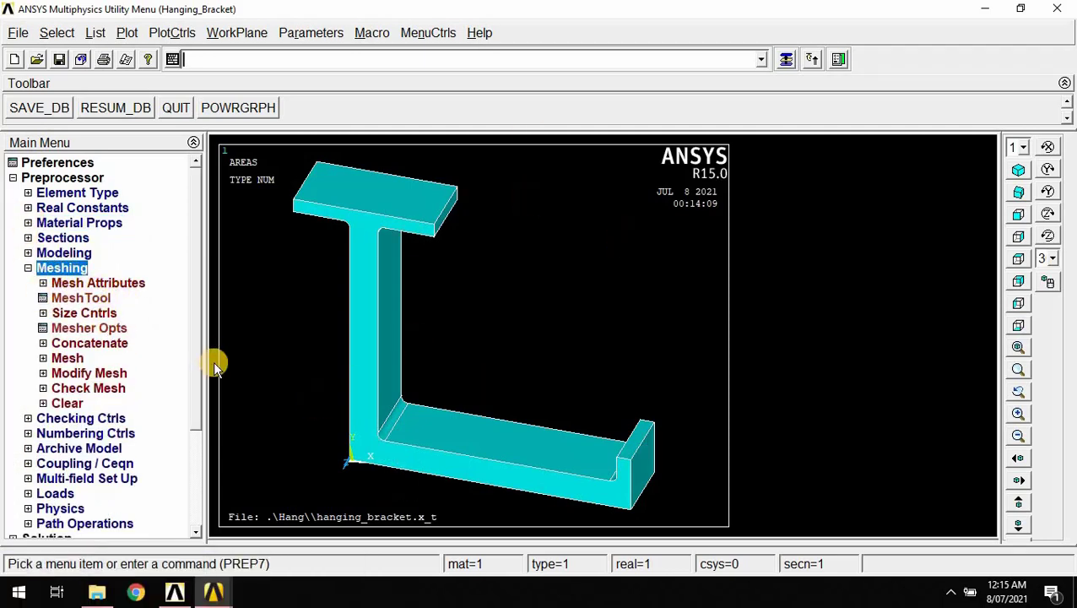
{"action": "left_click", "coordinate": [86, 313]}
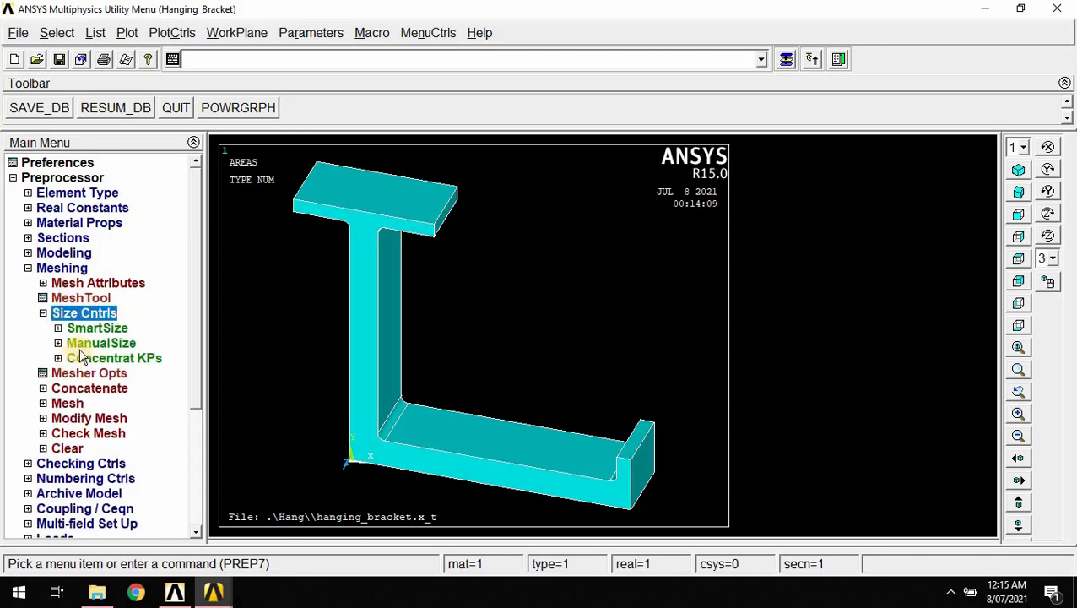
{"action": "left_click", "coordinate": [94, 343]}
{"action": "left_click", "coordinate": [99, 358]}
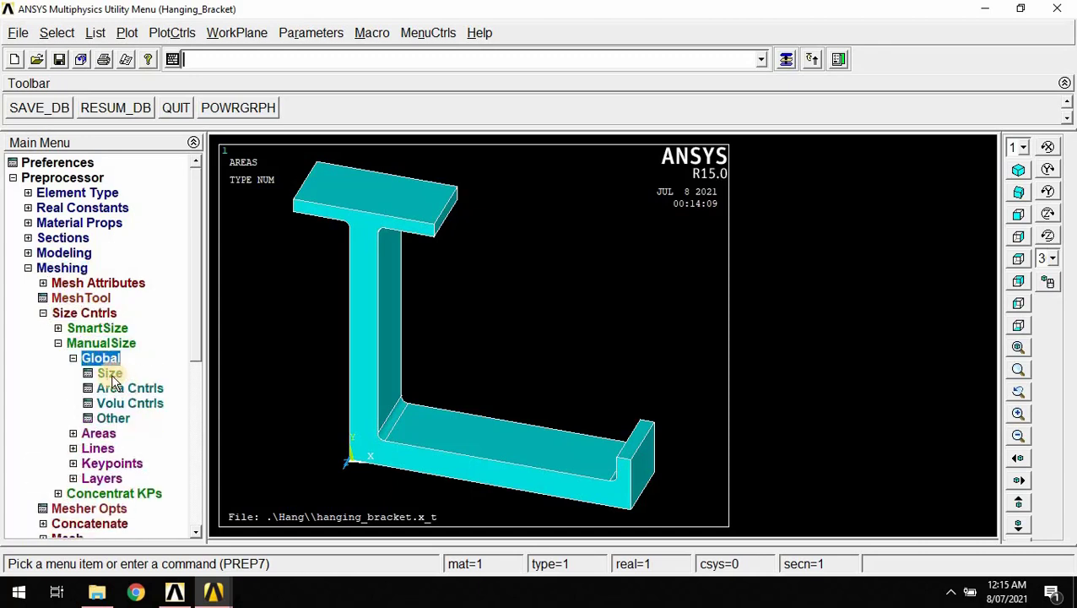
{"action": "left_click", "coordinate": [112, 376]}
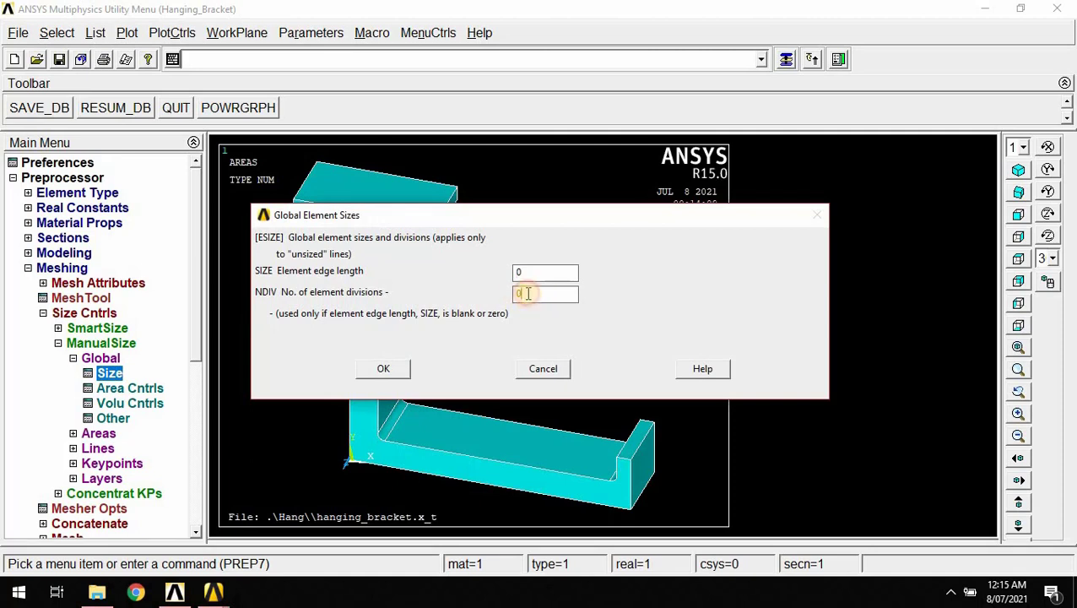
{"action": "left_click", "coordinate": [527, 294]}
{"action": "type", "text": ".25"}
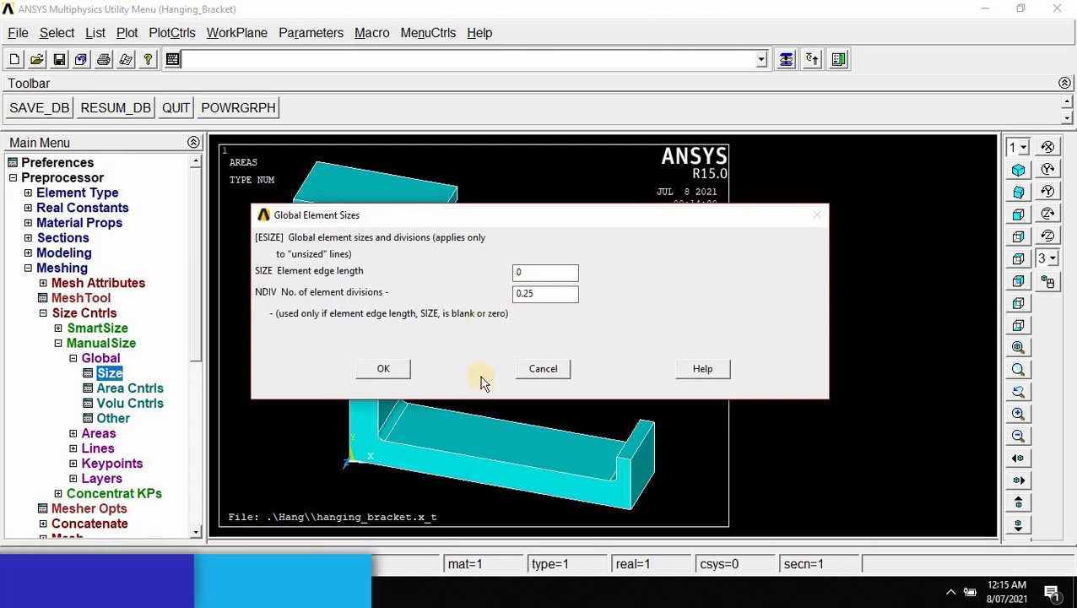
{"action": "left_click", "coordinate": [376, 375]}
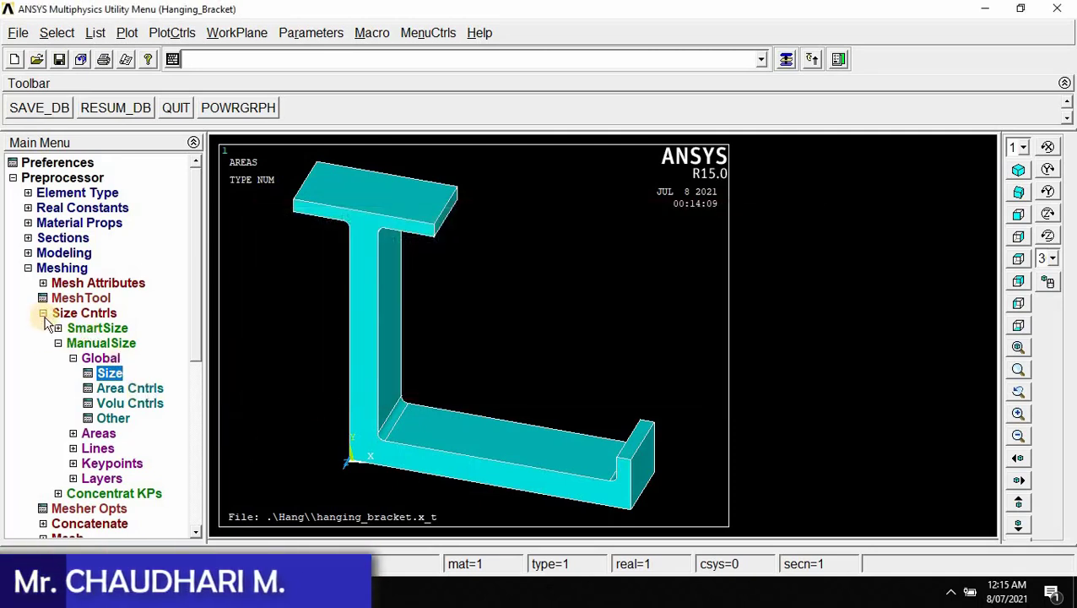
Free-mesh all volumes of the bracket.
{"action": "left_click", "coordinate": [44, 313]}
{"action": "left_click", "coordinate": [56, 359]}
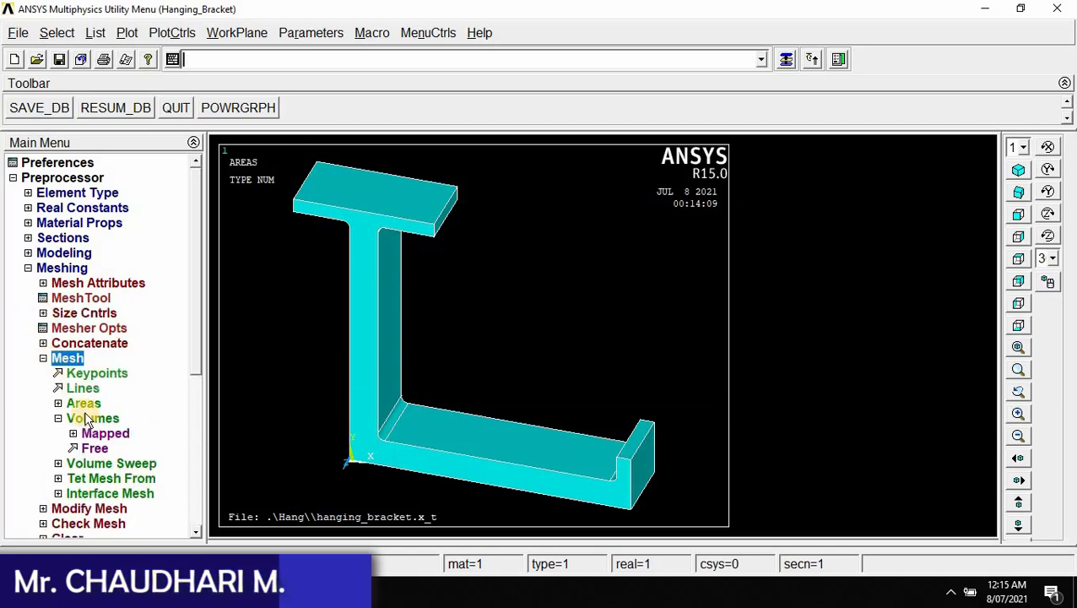
{"action": "left_click", "coordinate": [95, 449]}
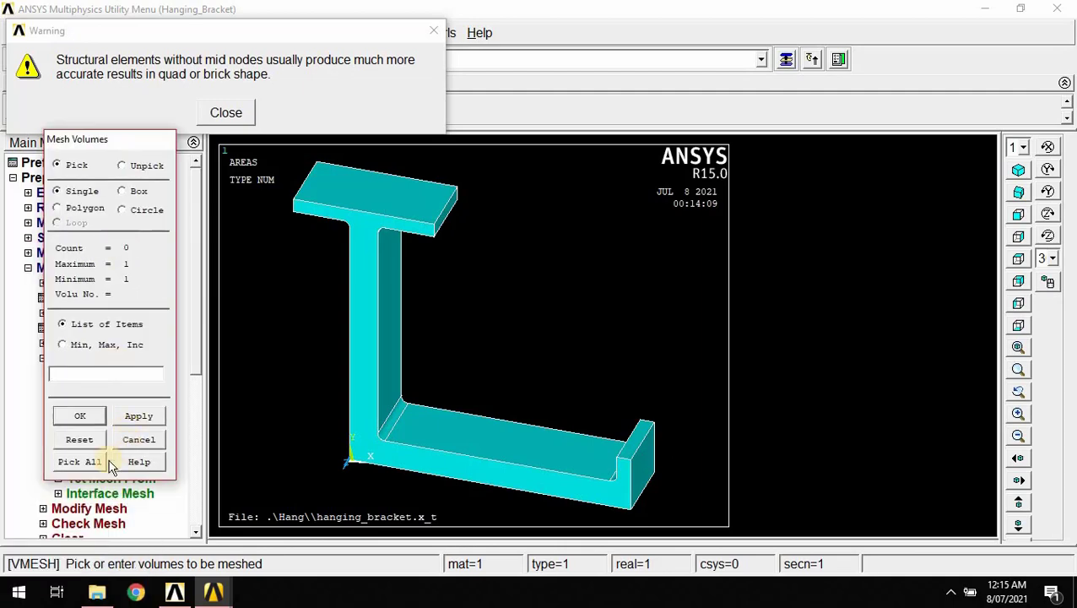
{"action": "left_click", "coordinate": [87, 462]}
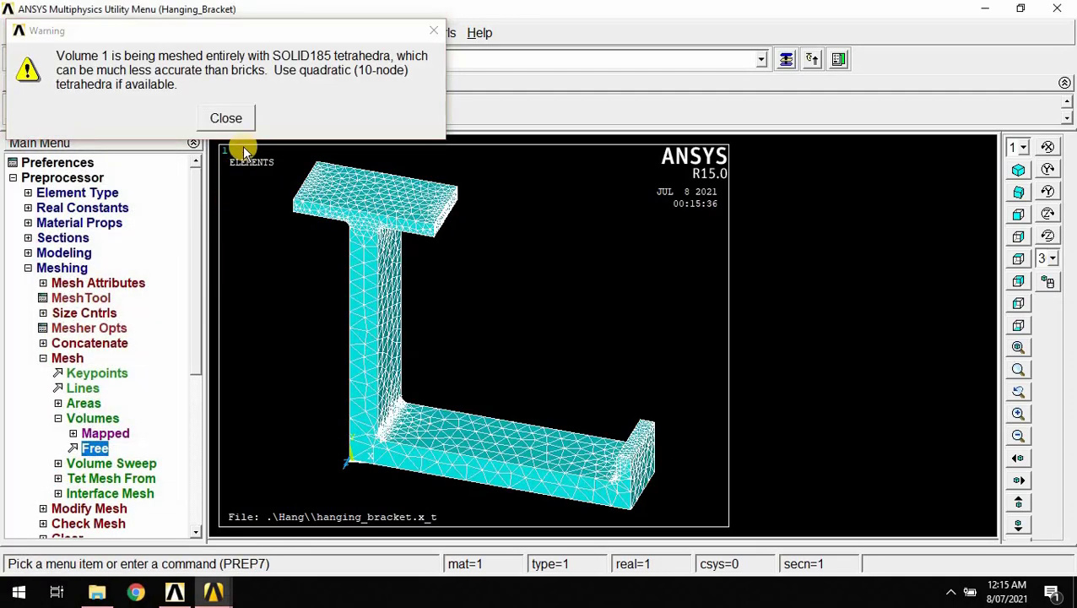
Dismiss the mesh warning and plot the bracket's volumes in place of its elements.
{"action": "left_click", "coordinate": [226, 118]}
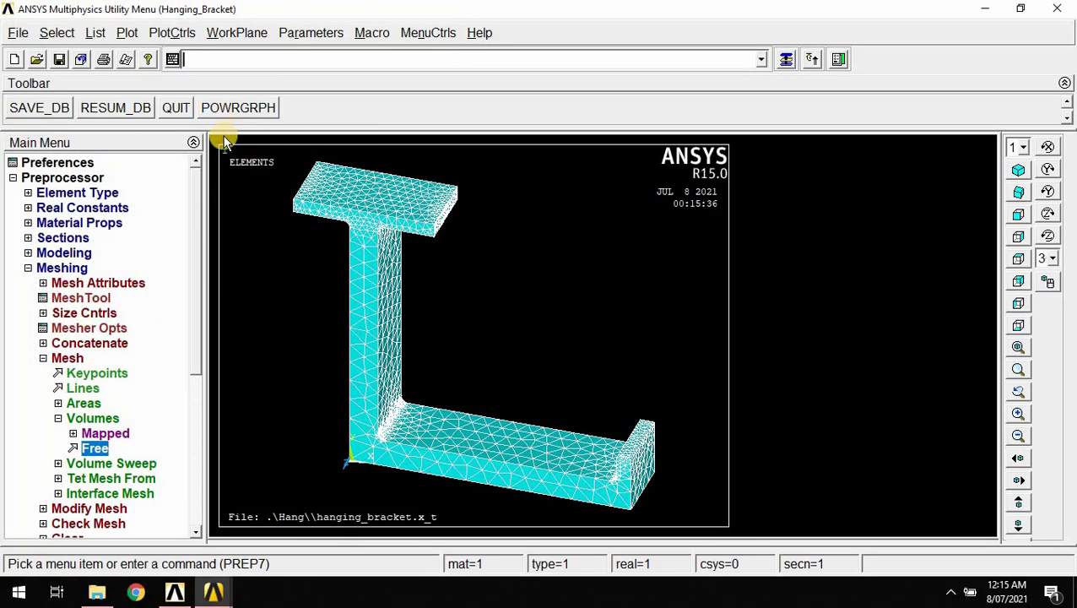
{"action": "left_click", "coordinate": [43, 358]}
{"action": "left_click", "coordinate": [129, 34]}
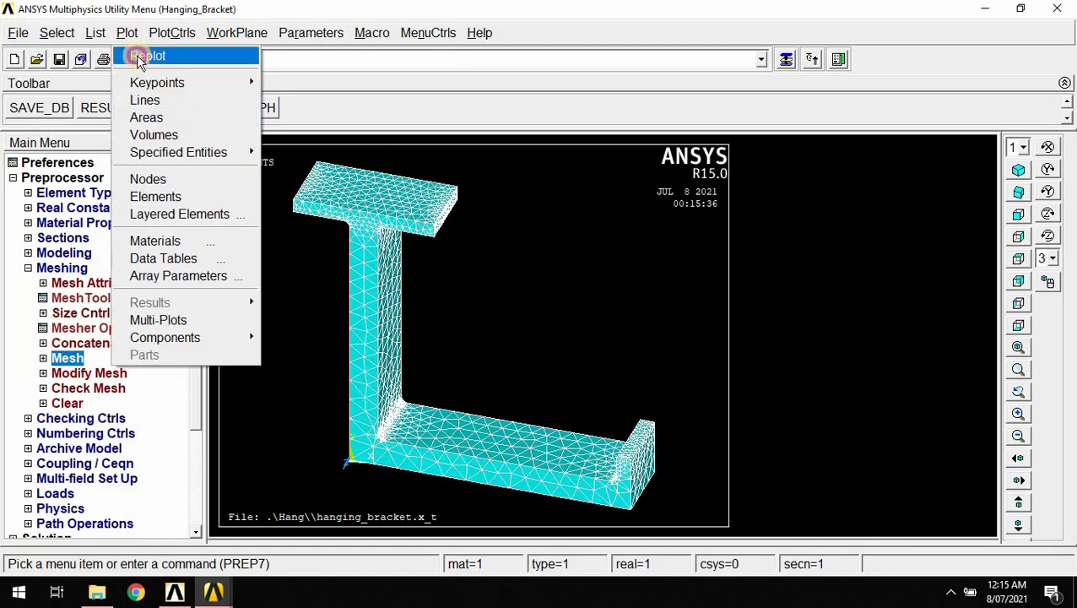
{"action": "left_click", "coordinate": [145, 56]}
{"action": "left_click", "coordinate": [126, 32]}
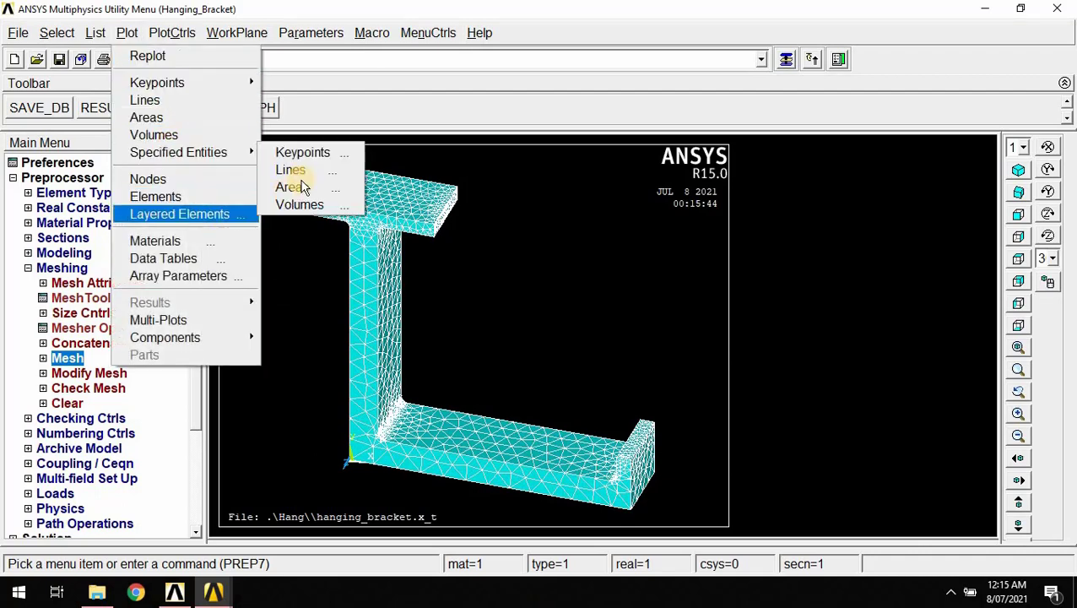
{"action": "left_click", "coordinate": [152, 135]}
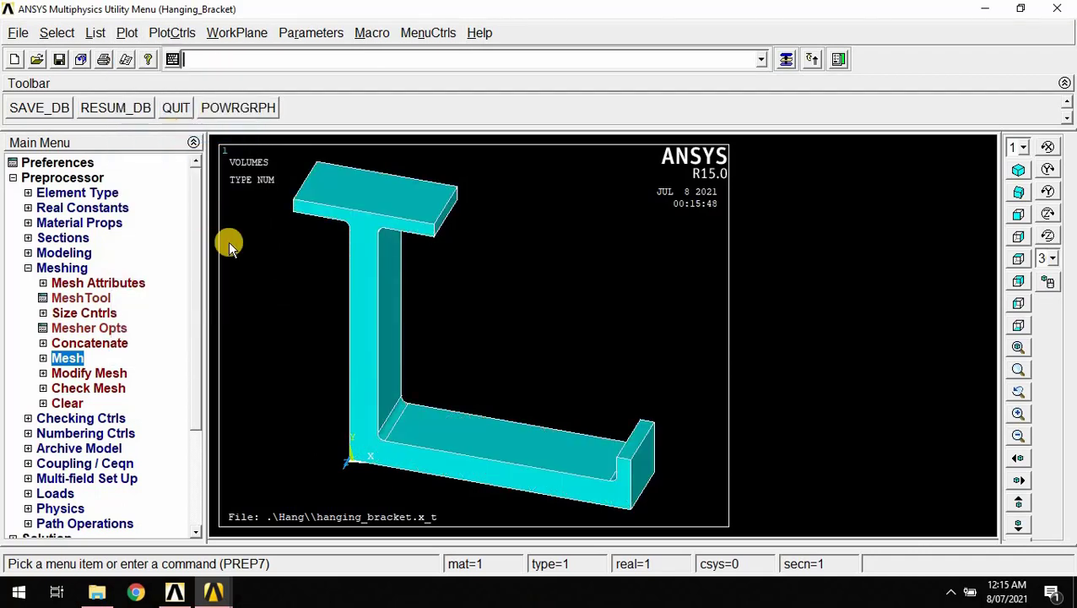
Constrain all DOF on the upper face of the bracket's top plate with a constant displacement value of 0.
{"action": "left_click", "coordinate": [32, 268]}
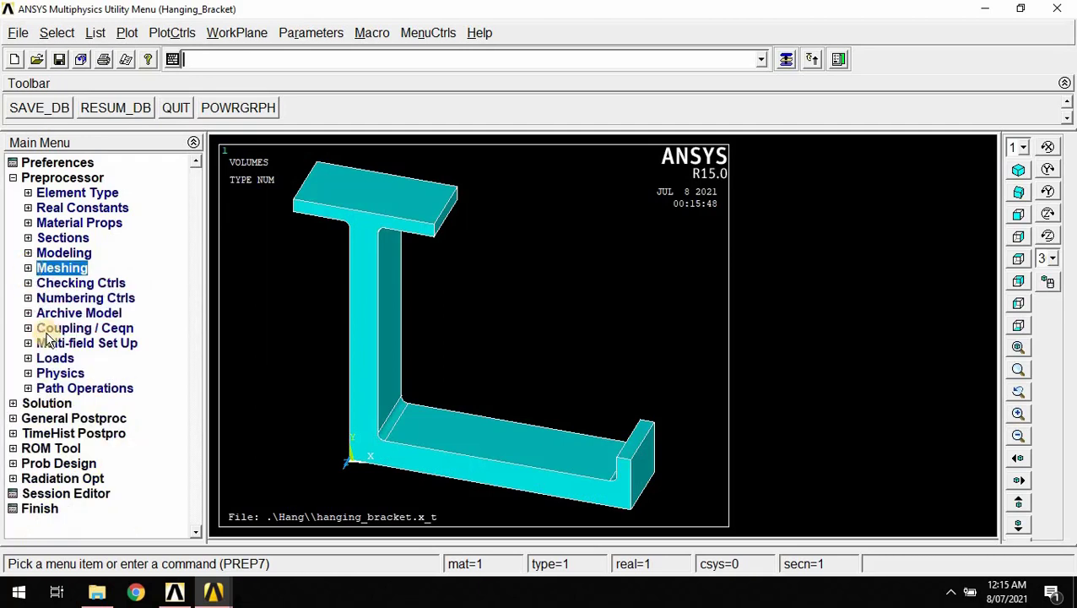
{"action": "left_click", "coordinate": [56, 360]}
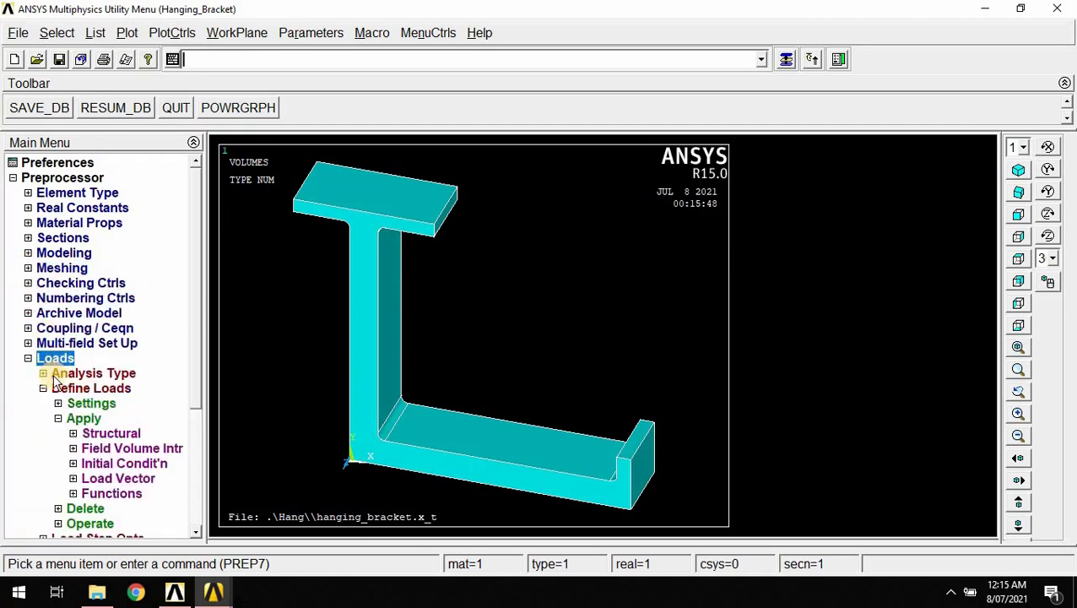
{"action": "left_click", "coordinate": [111, 434]}
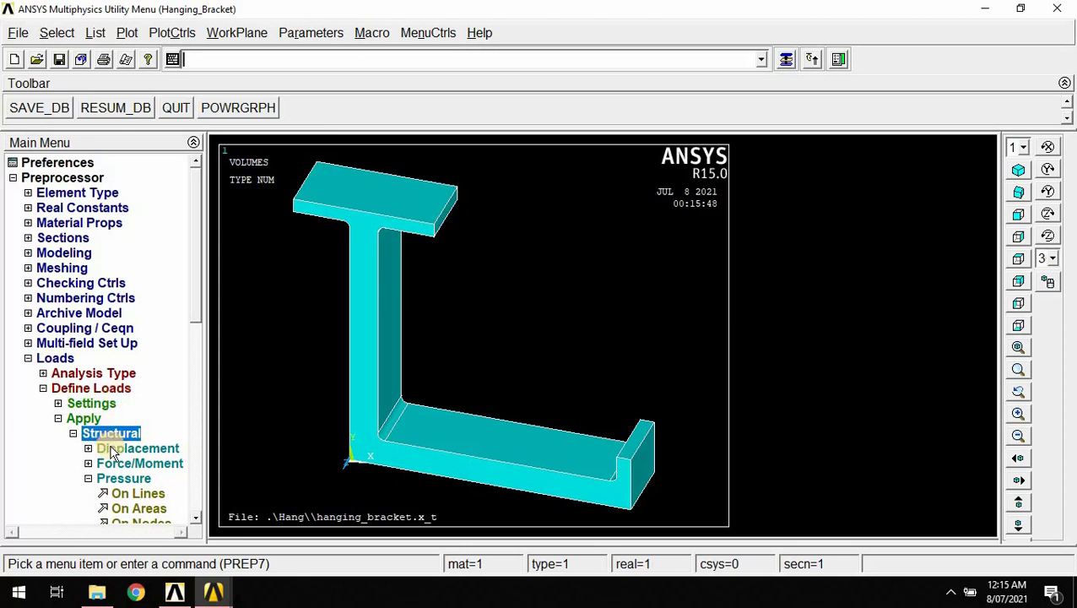
{"action": "left_click", "coordinate": [144, 450]}
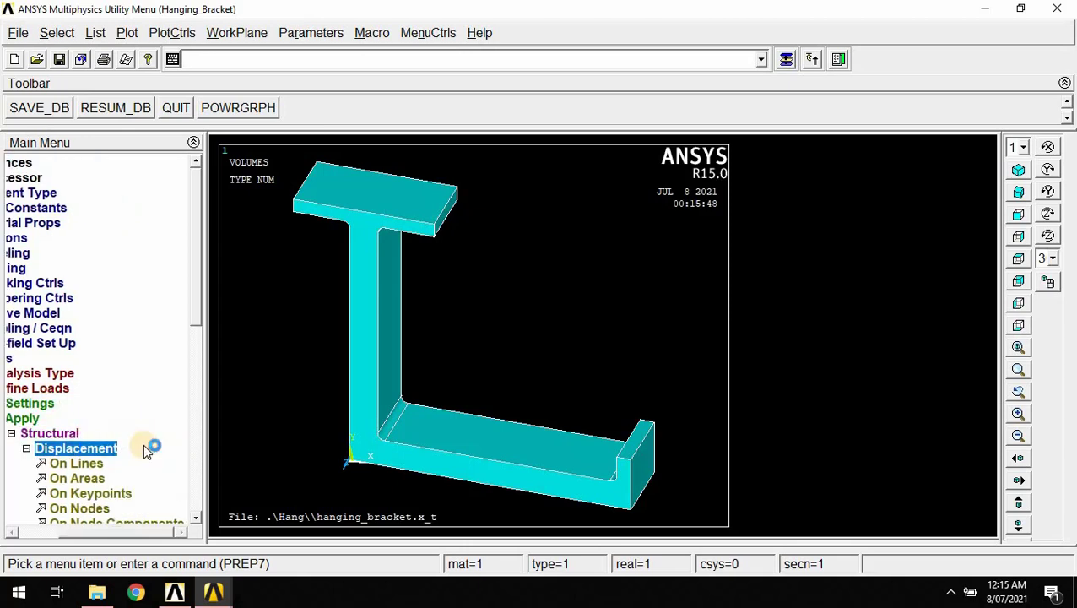
{"action": "left_click", "coordinate": [78, 477]}
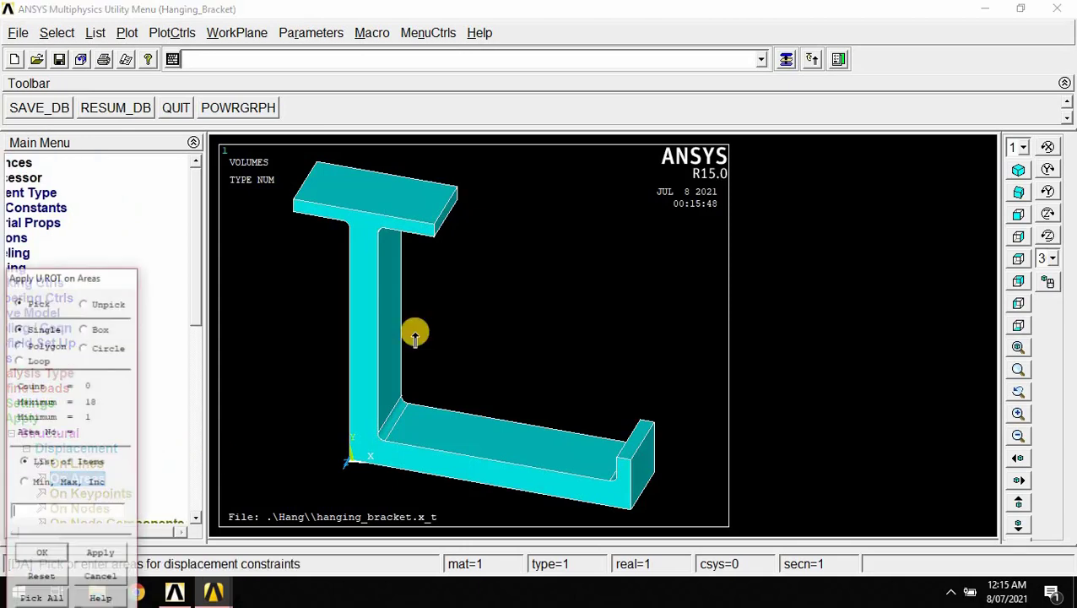
{"action": "left_click", "coordinate": [368, 194]}
{"action": "left_click_drag", "start_coordinate": [99, 280], "coordinate": [139, 200]}
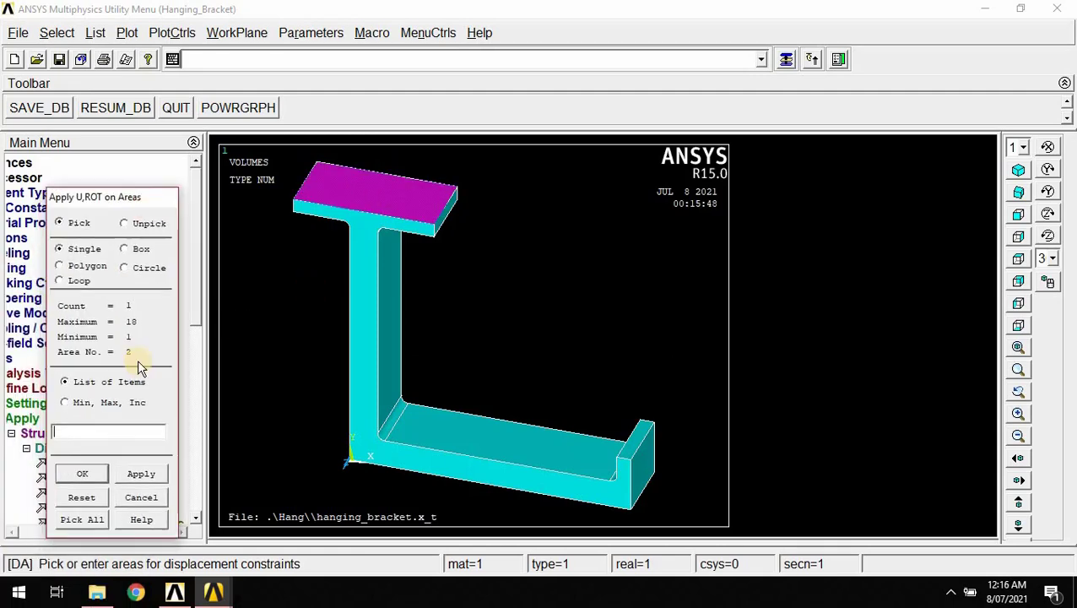
{"action": "left_click", "coordinate": [82, 475]}
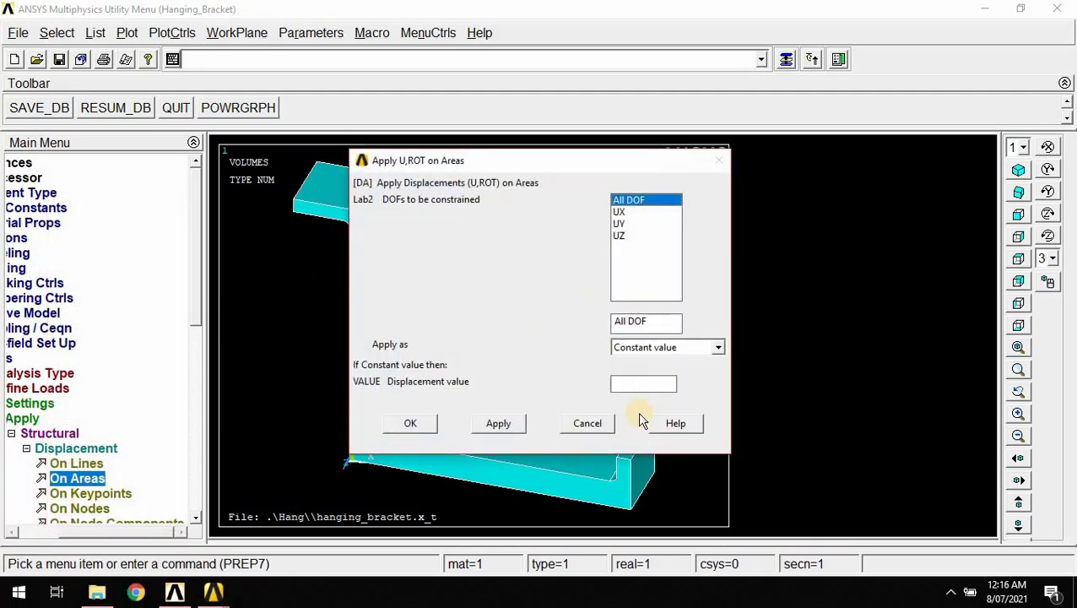
{"action": "type", "text": "0"}
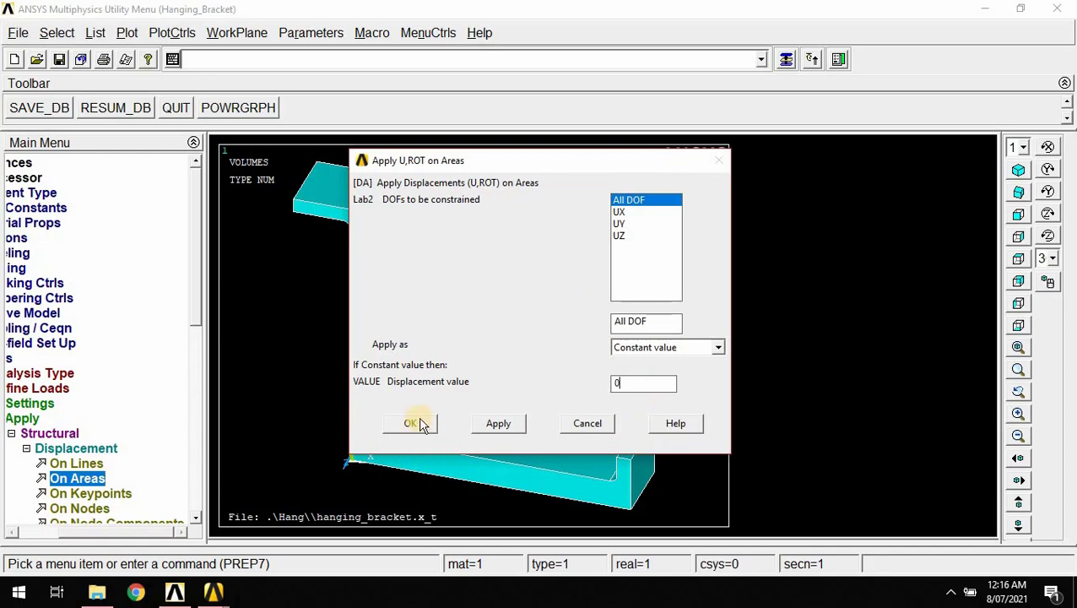
{"action": "left_click", "coordinate": [410, 423]}
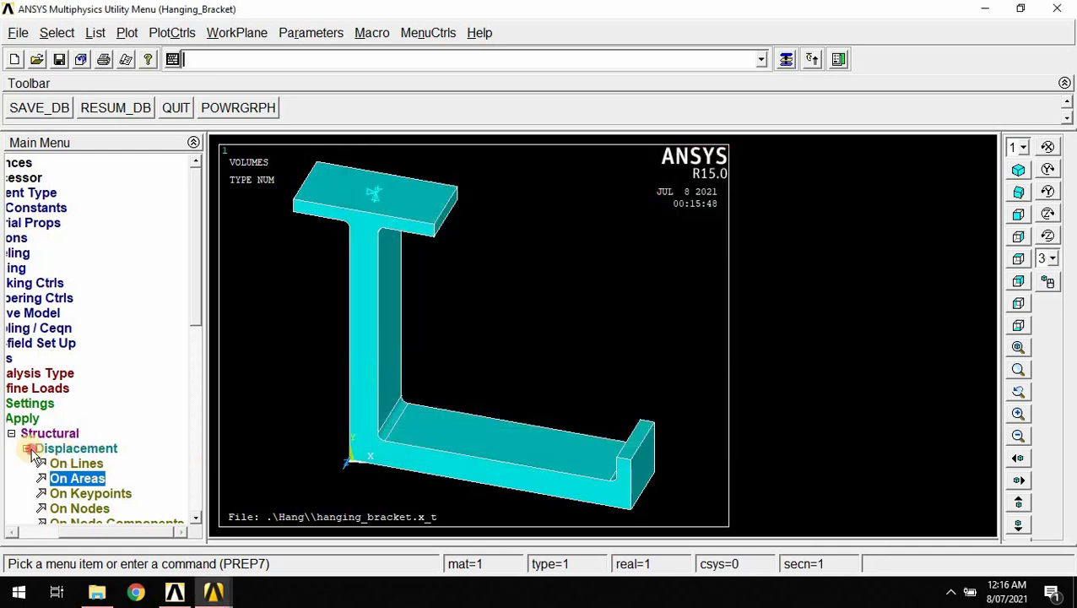
{"action": "left_click", "coordinate": [29, 450]}
Apply a constant pressure of 100 on the upper face of the bracket's lower horizontal arm.
{"action": "left_click_drag", "start_coordinate": [195, 361], "coordinate": [188, 380]}
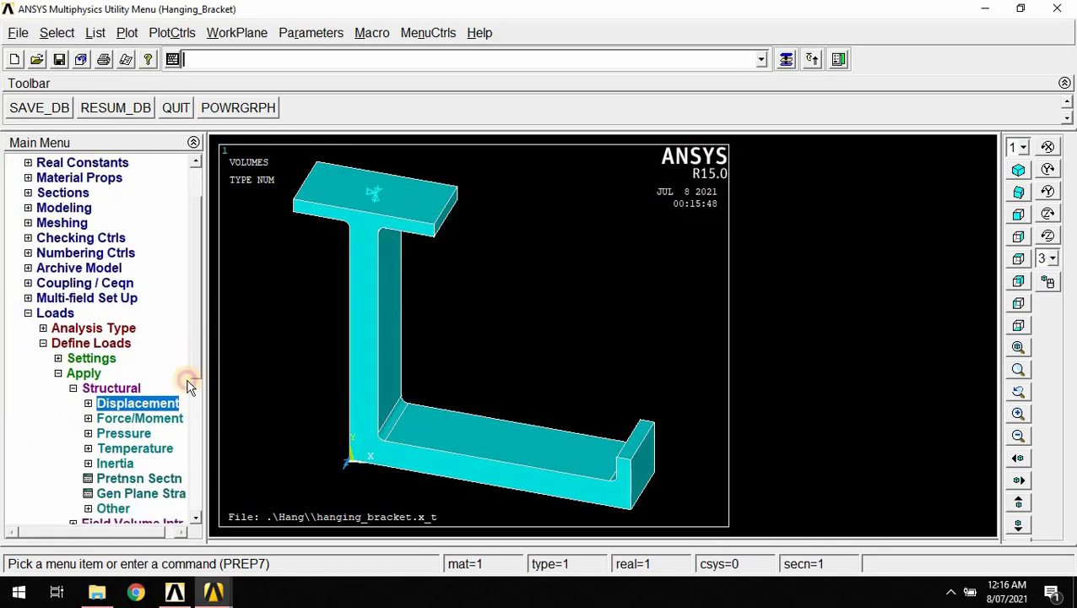
{"action": "left_click", "coordinate": [124, 434]}
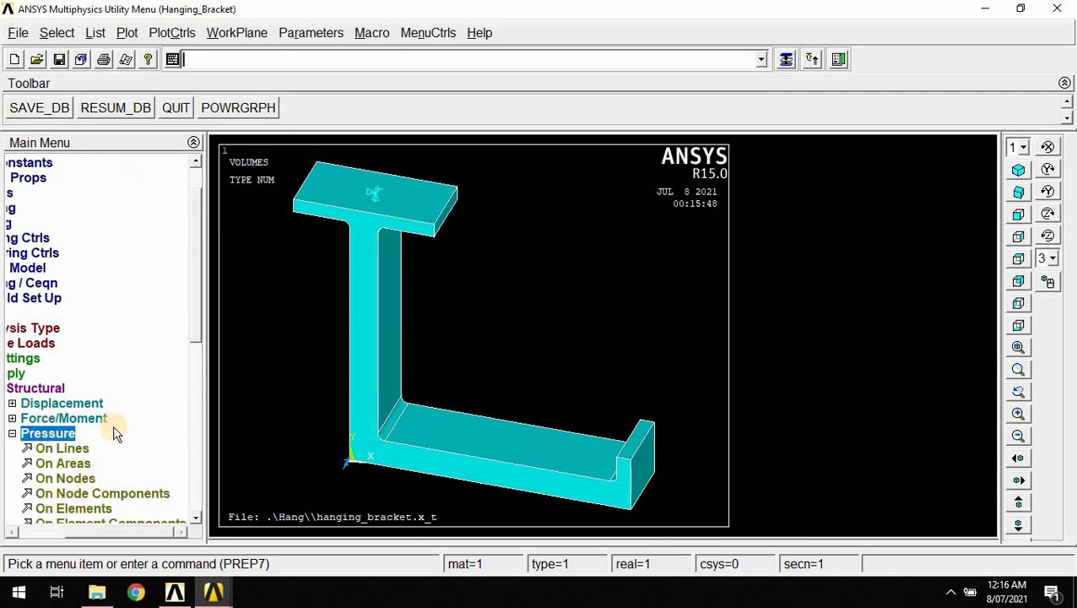
{"action": "left_click", "coordinate": [65, 463]}
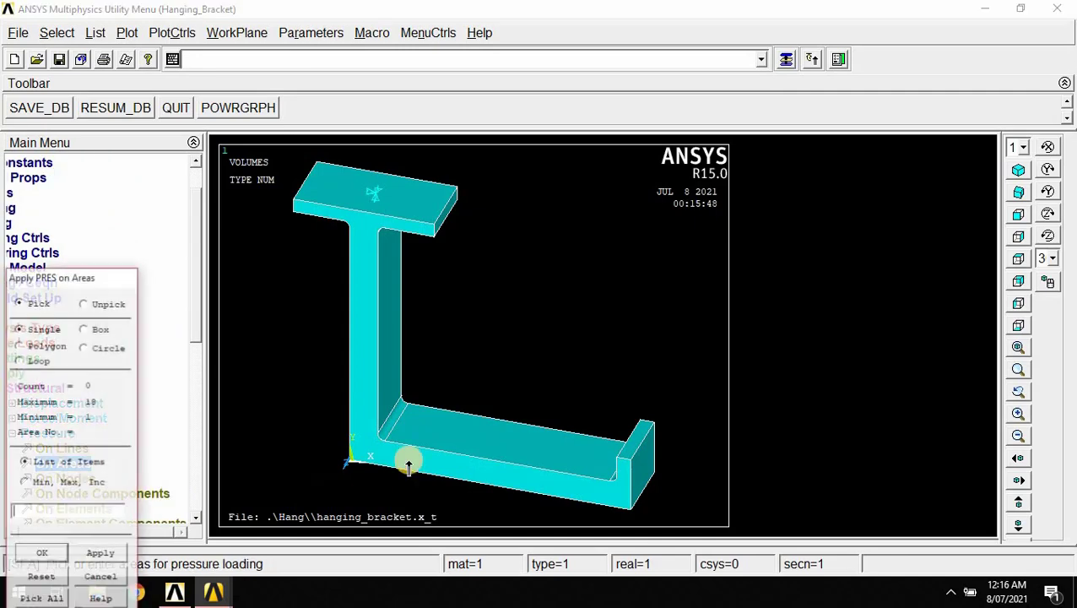
{"action": "left_click", "coordinate": [472, 435]}
{"action": "left_click_drag", "start_coordinate": [84, 280], "coordinate": [158, 134]}
{"action": "left_click", "coordinate": [115, 407]}
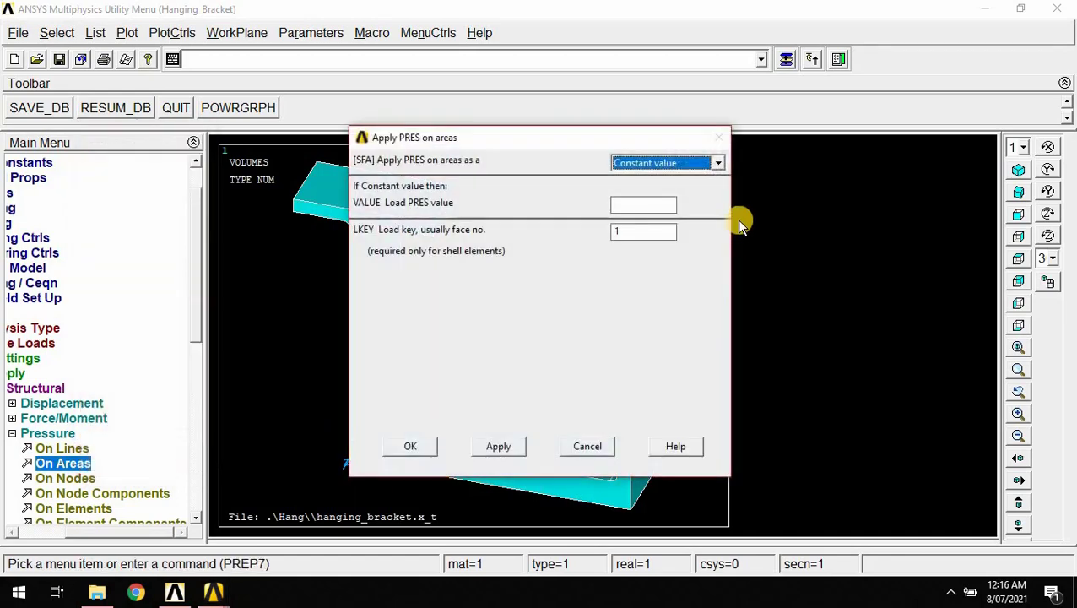
{"action": "left_click", "coordinate": [628, 205]}
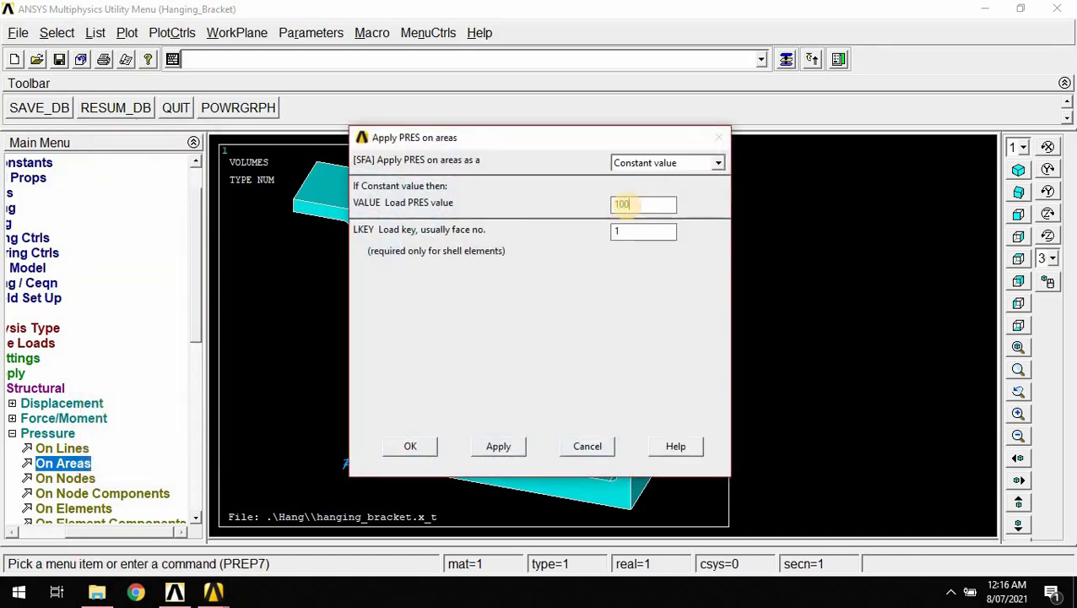
{"action": "left_click", "coordinate": [411, 454]}
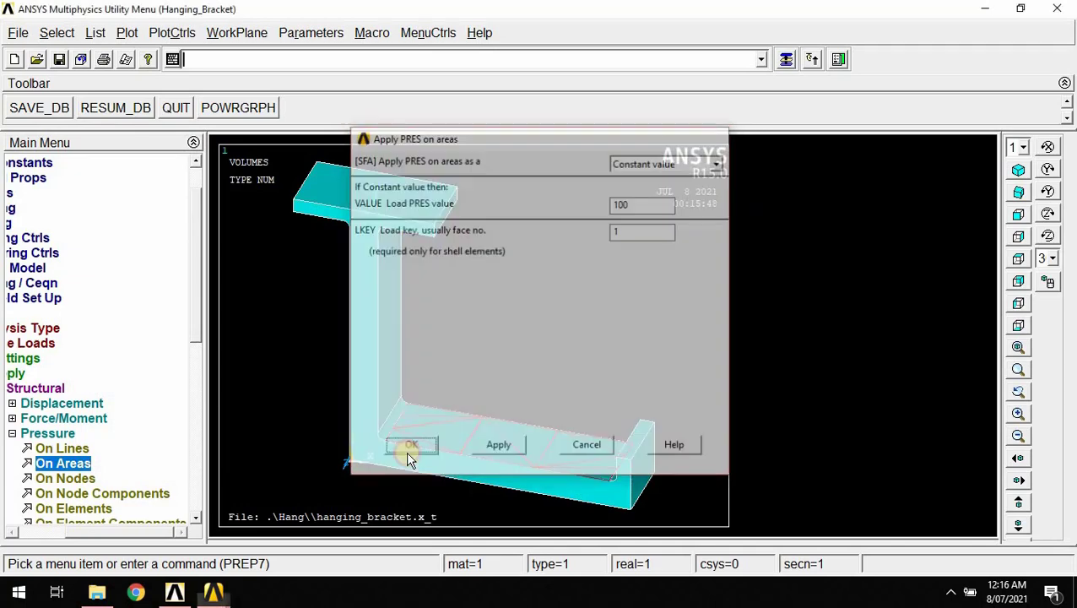
{"action": "left_click", "coordinate": [12, 434]}
Solve the current load step and close the solution note and status listing.
{"action": "left_click", "coordinate": [44, 373]}
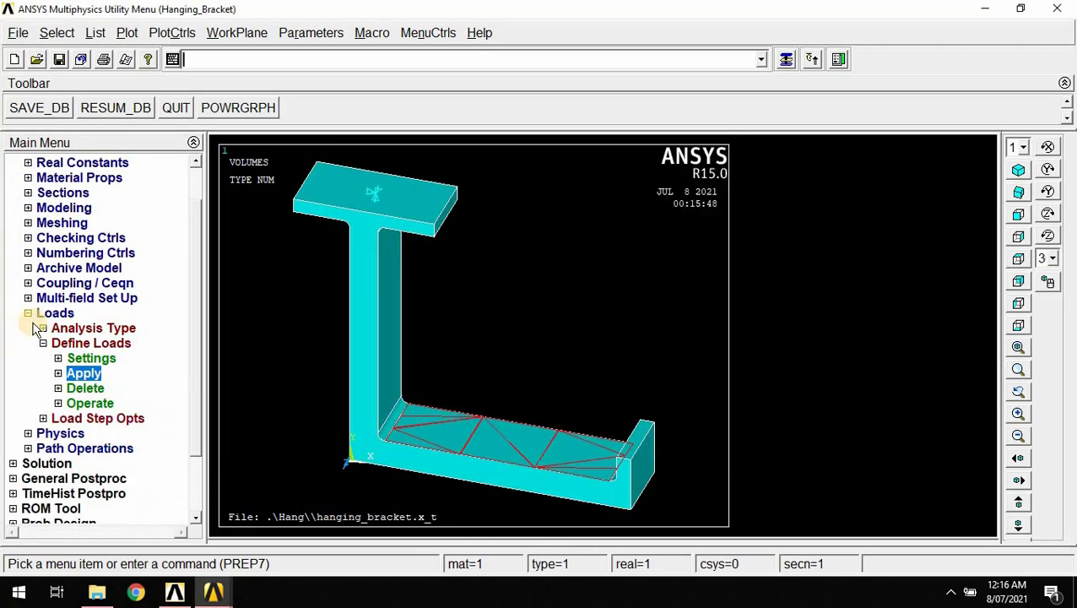
{"action": "left_click", "coordinate": [29, 314]}
{"action": "left_click", "coordinate": [38, 385]}
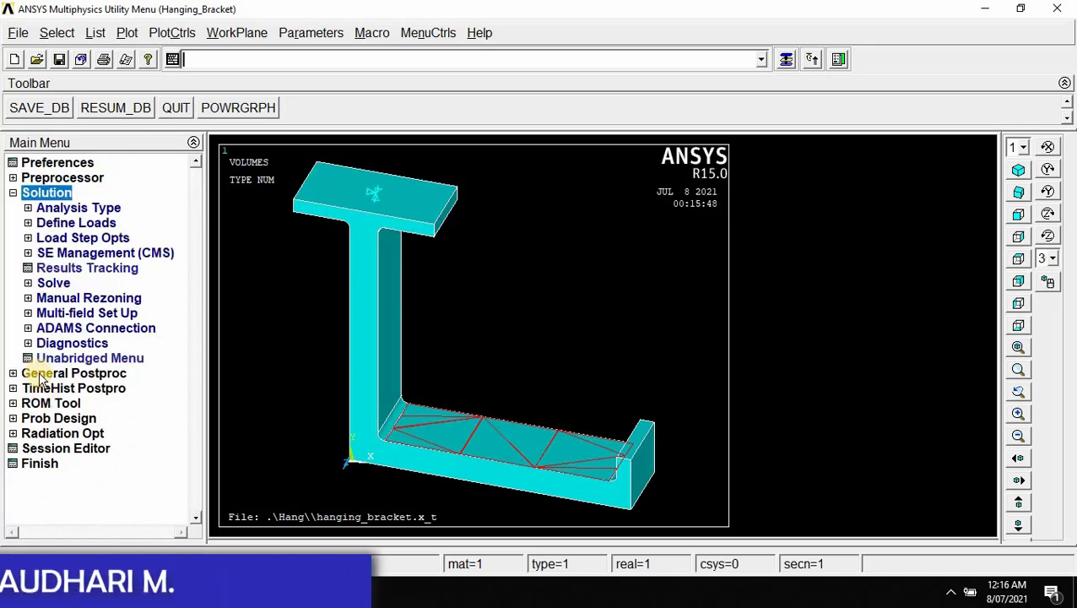
{"action": "left_click", "coordinate": [52, 287]}
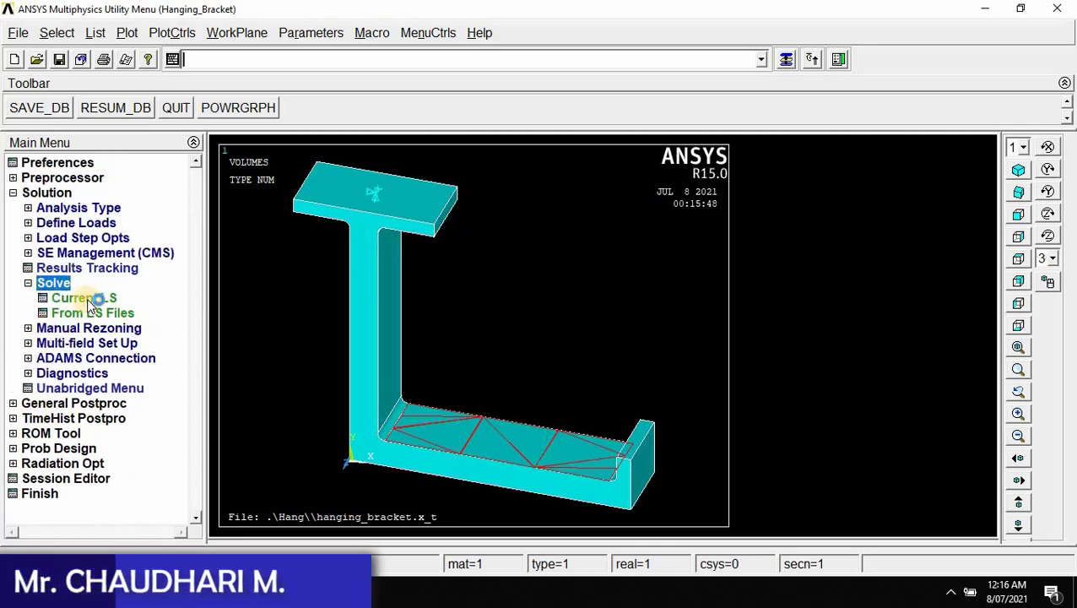
{"action": "left_click", "coordinate": [87, 298]}
{"action": "left_click", "coordinate": [533, 371]}
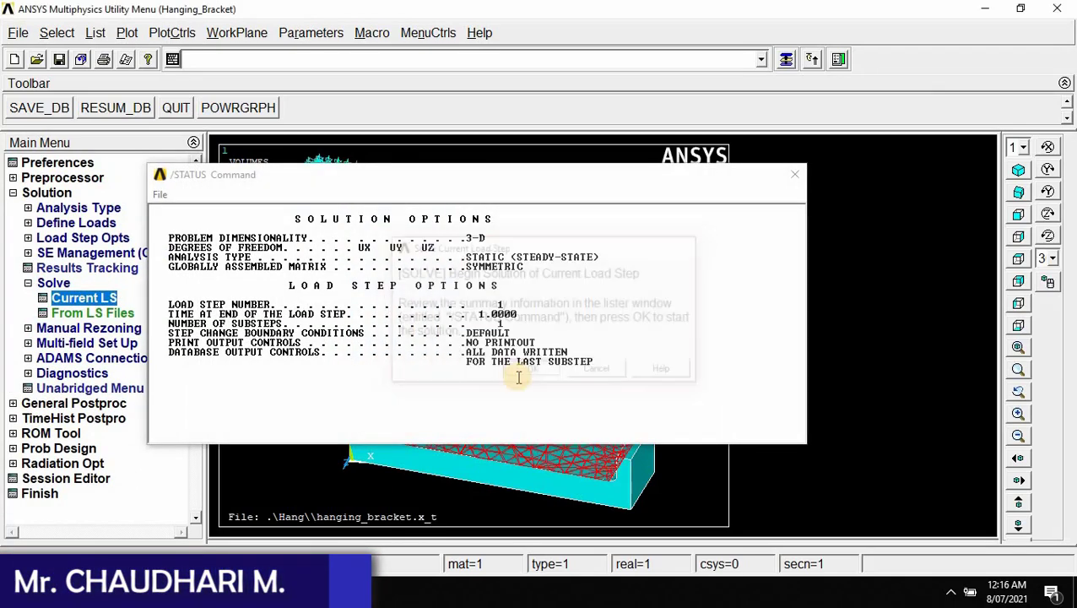
{"action": "left_click", "coordinate": [194, 112]}
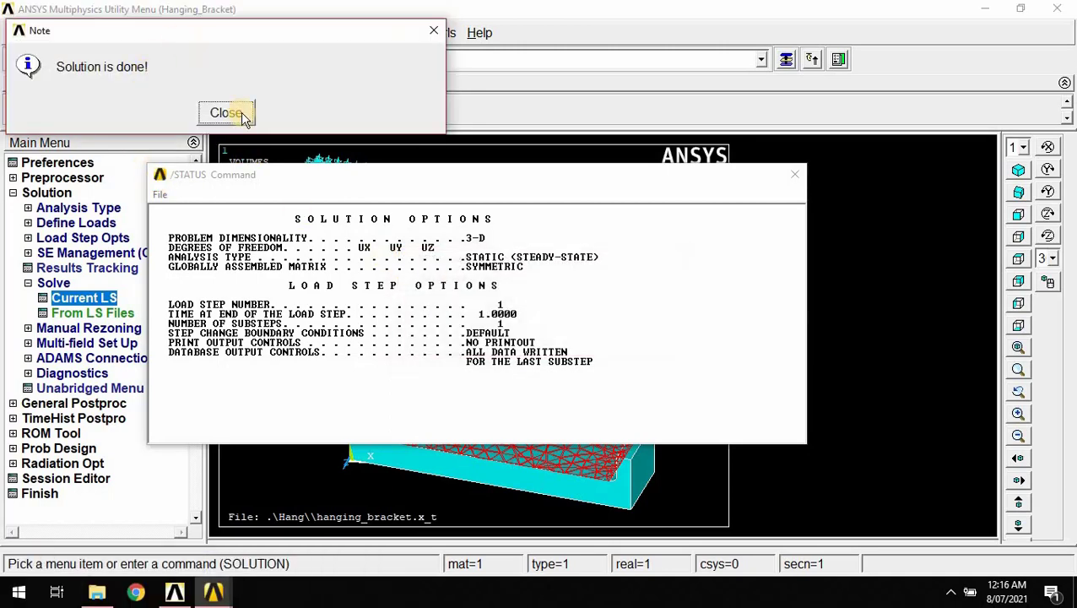
{"action": "left_click", "coordinate": [225, 113]}
{"action": "left_click", "coordinate": [794, 174]}
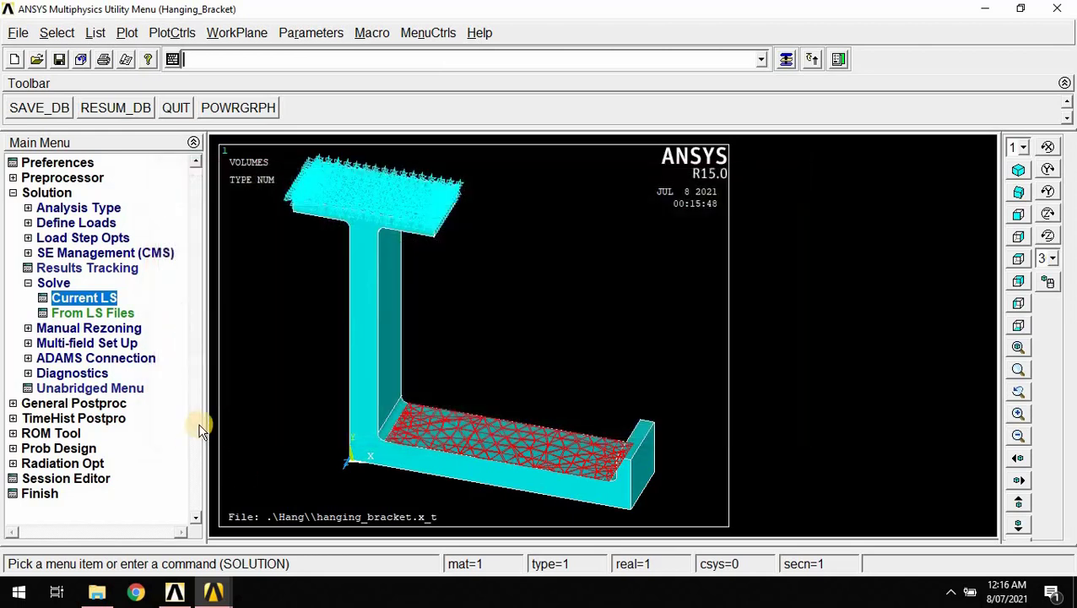
{"action": "left_click", "coordinate": [53, 283]}
Review the results summary listing of the data sets on the results file, then close it.
{"action": "left_click", "coordinate": [64, 378]}
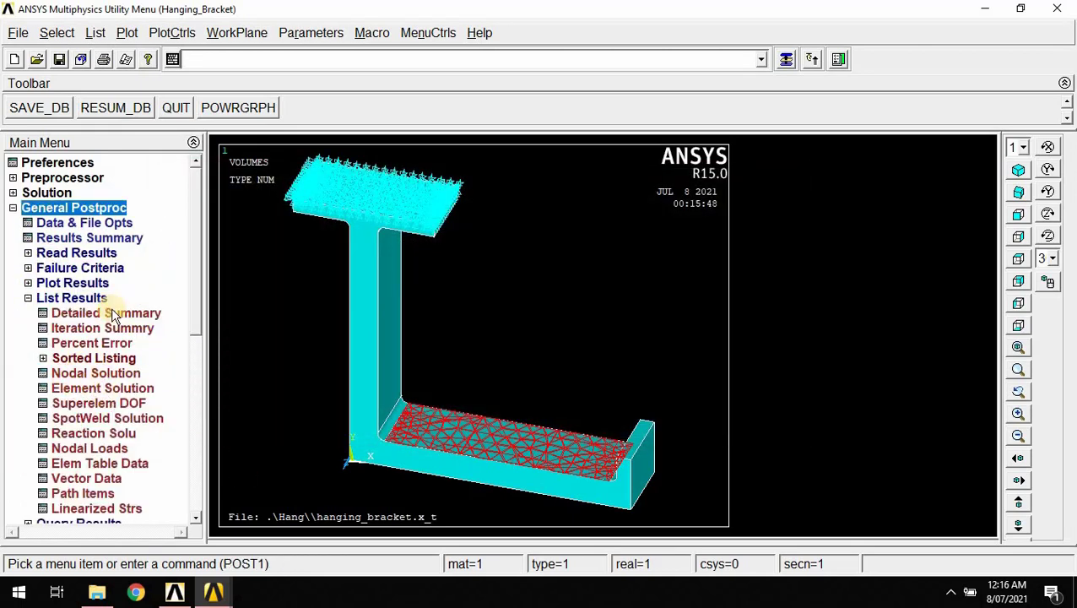
{"action": "left_click", "coordinate": [79, 239]}
{"action": "left_click_drag", "start_coordinate": [201, 256], "coordinate": [291, 257]}
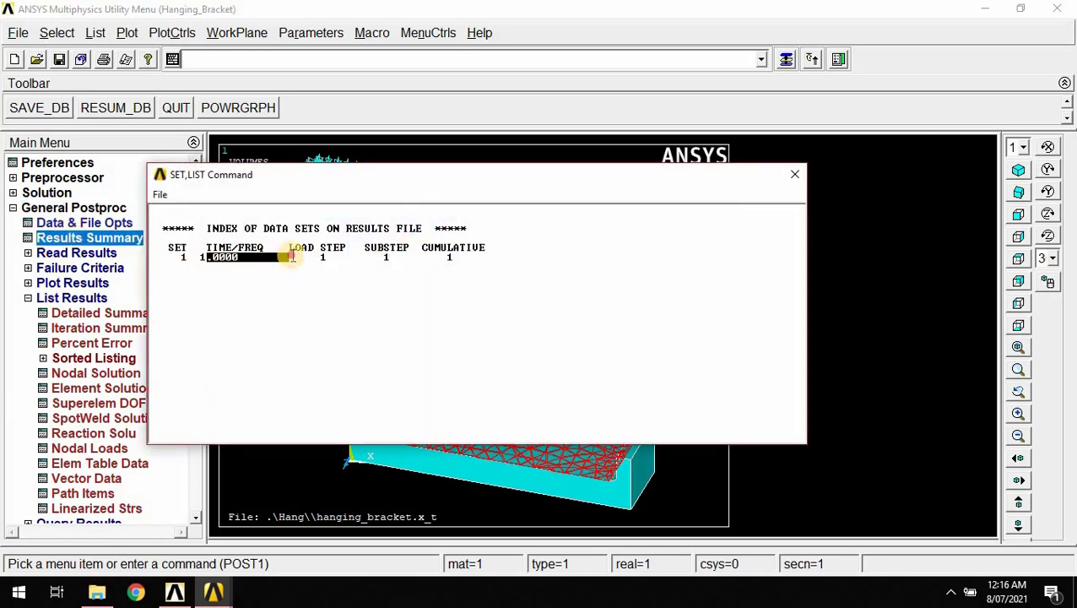
{"action": "left_click_drag", "start_coordinate": [461, 247], "coordinate": [396, 247]}
{"action": "left_click", "coordinate": [793, 174]}
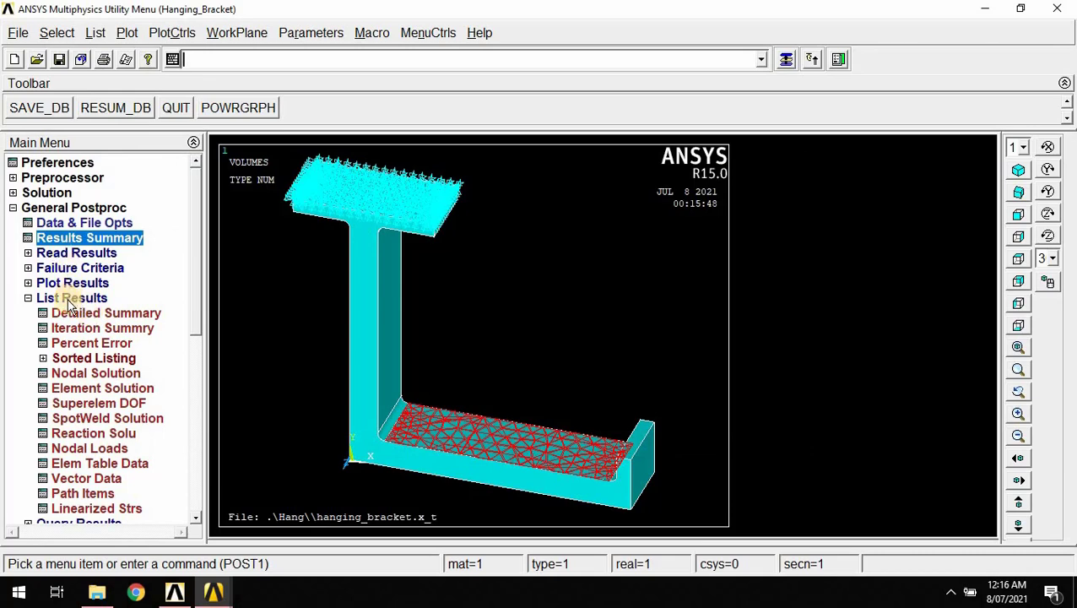
Plot the bracket's deformed shape together with the undeformed shape.
{"action": "left_click", "coordinate": [72, 284]}
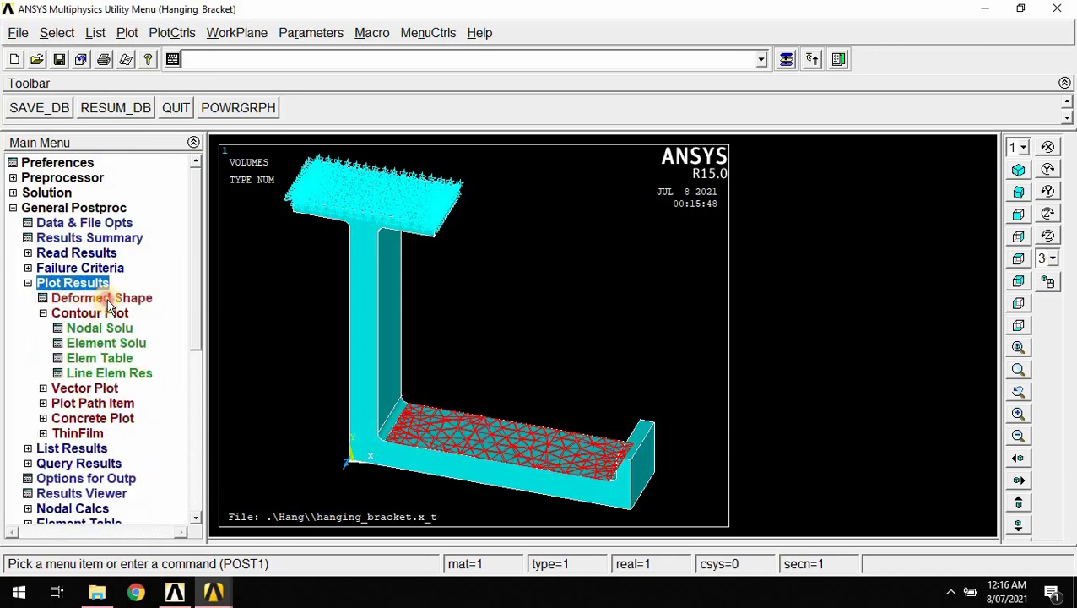
{"action": "left_click", "coordinate": [108, 302]}
{"action": "left_click", "coordinate": [621, 296]}
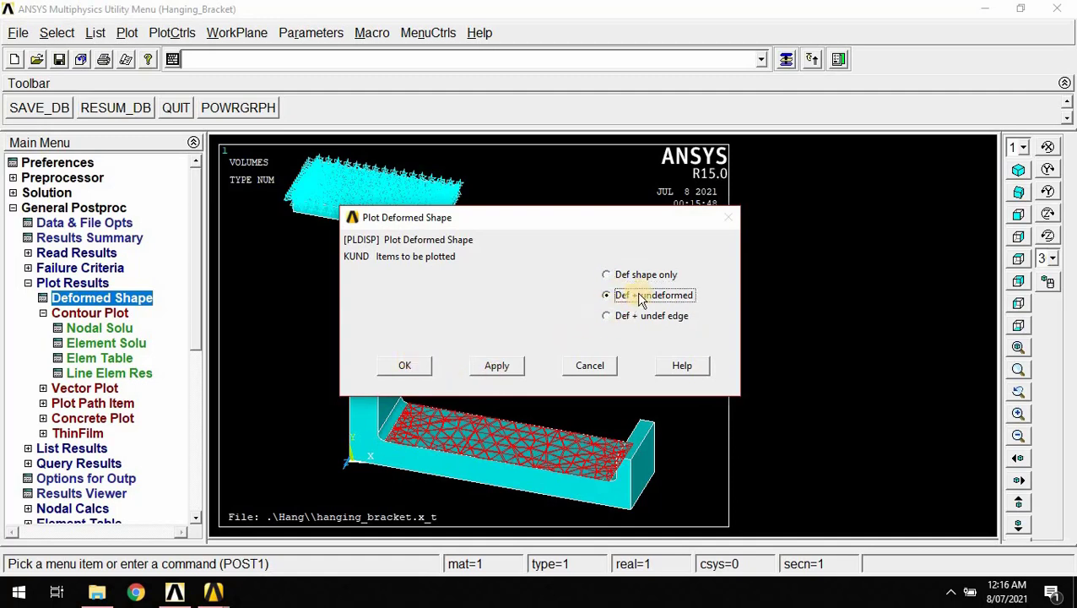
{"action": "left_click", "coordinate": [409, 366]}
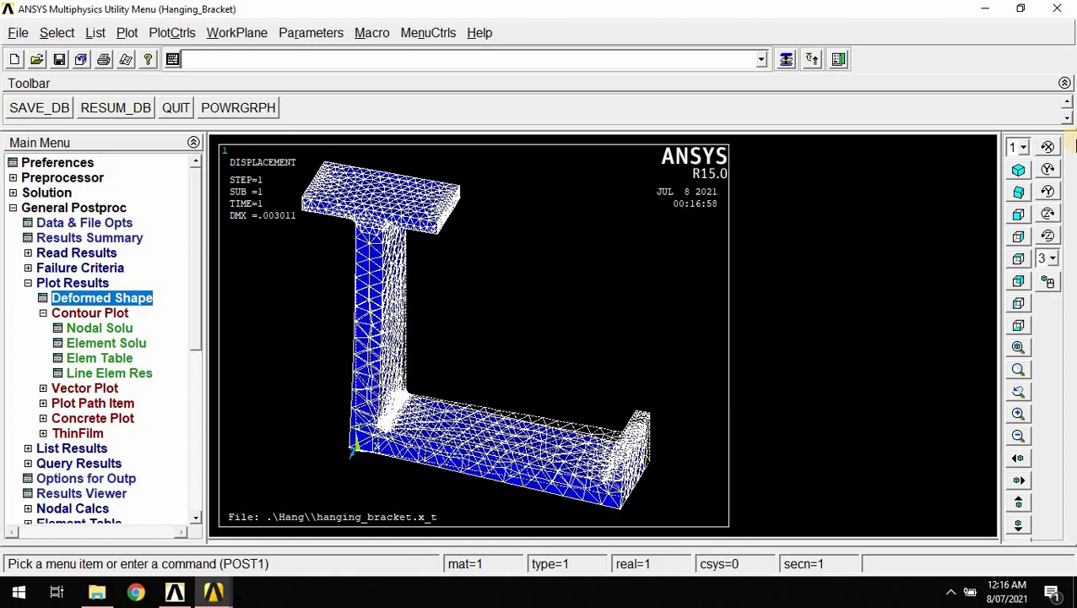
Plot nodal solution contours of the DOF displacement vector sum on the deformed shape only.
{"action": "left_click", "coordinate": [97, 327]}
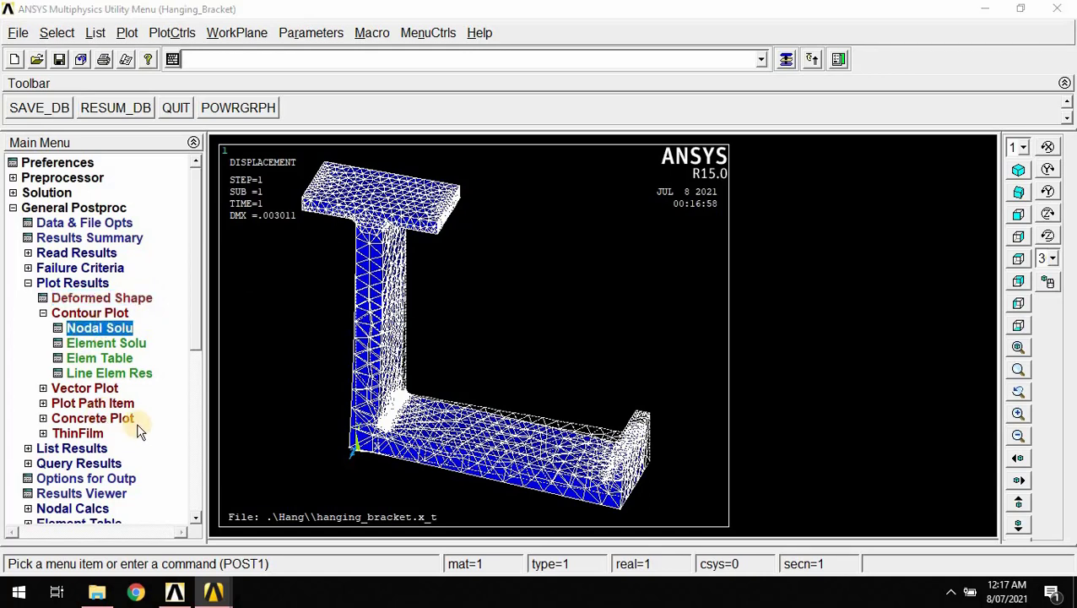
{"action": "left_click", "coordinate": [409, 124]}
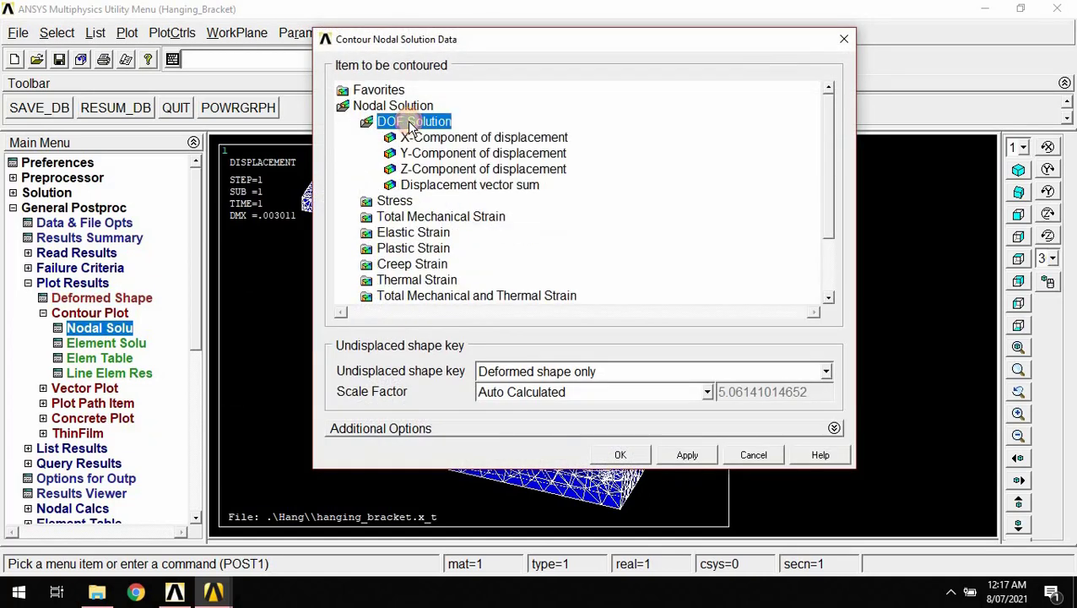
{"action": "left_click", "coordinate": [451, 185]}
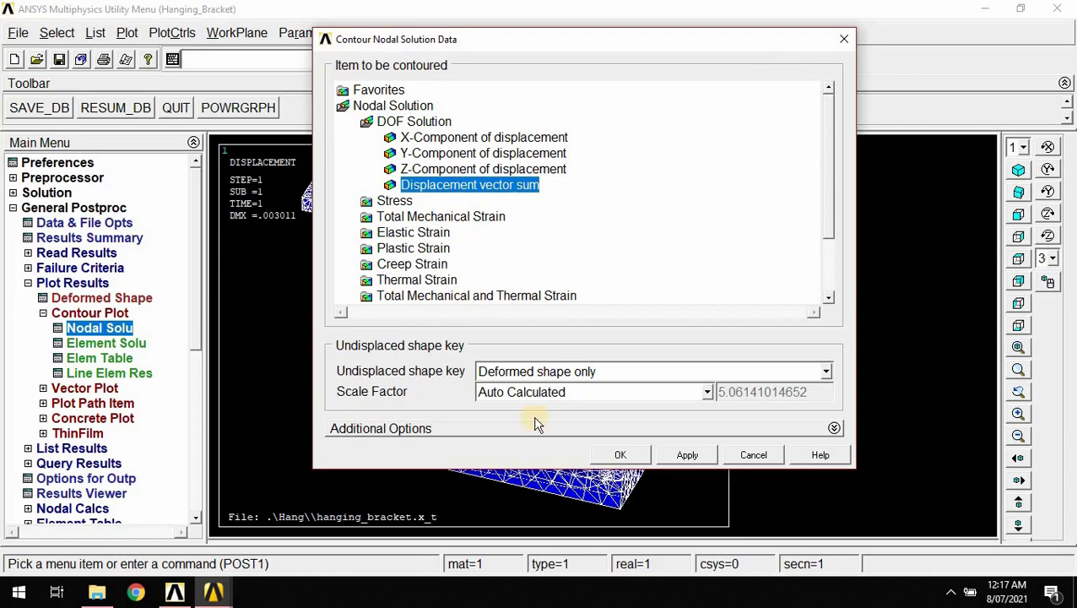
{"action": "left_click", "coordinate": [623, 456]}
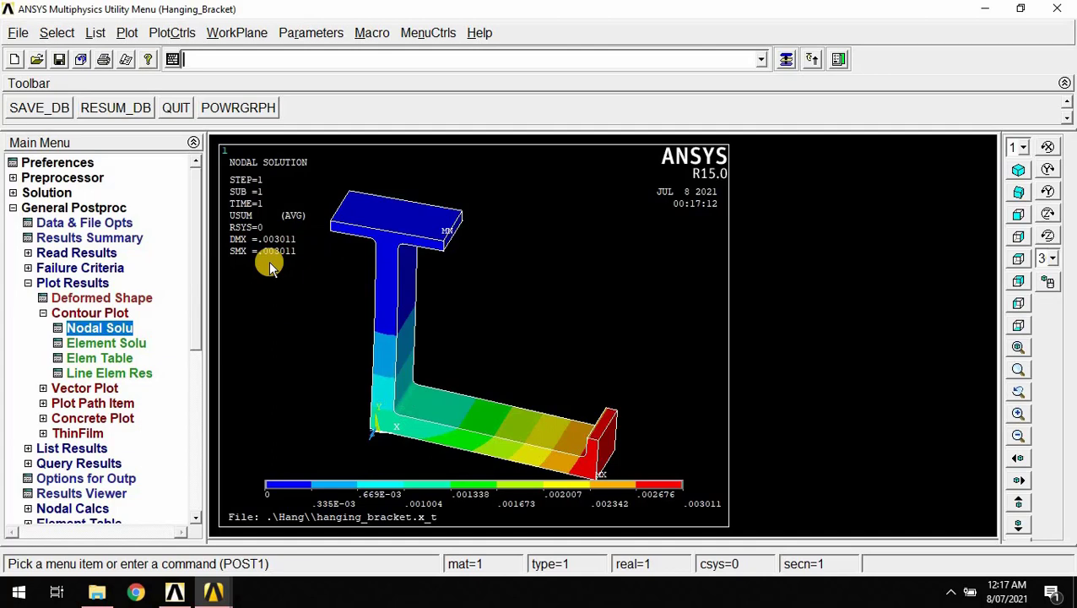
Plot element solution contours of the von Mises stress on the deformed shape only.
{"action": "left_click", "coordinate": [94, 342]}
{"action": "left_click", "coordinate": [389, 121]}
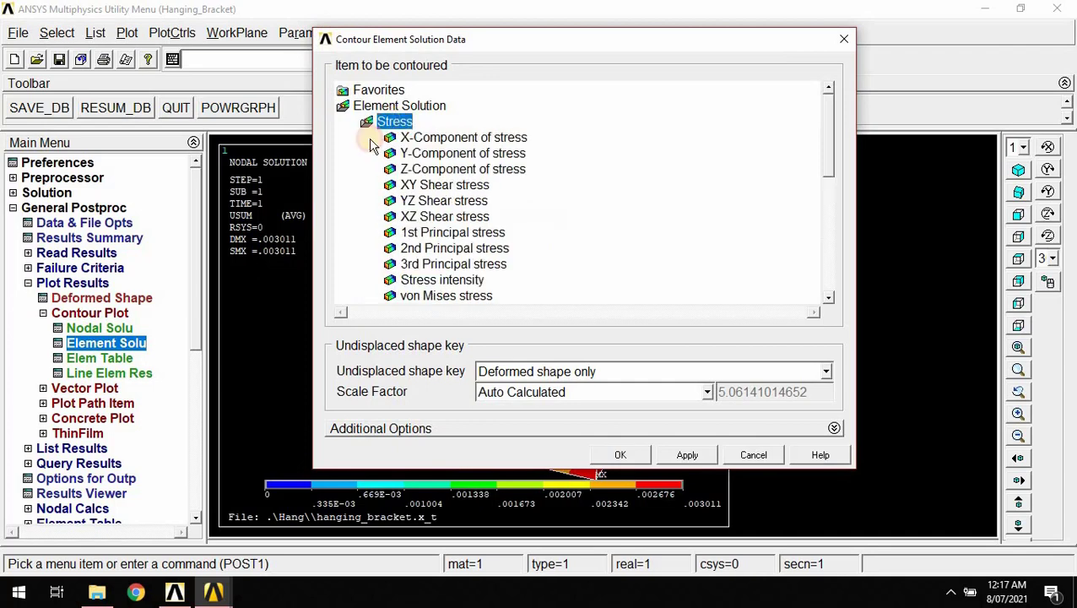
{"action": "left_click", "coordinate": [469, 296]}
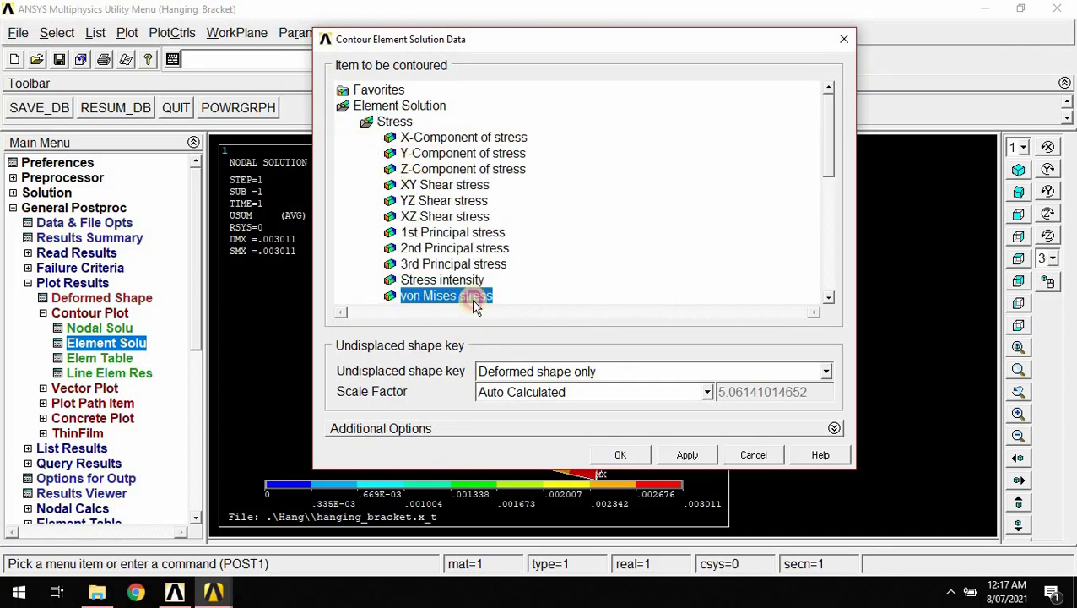
{"action": "left_click", "coordinate": [625, 455]}
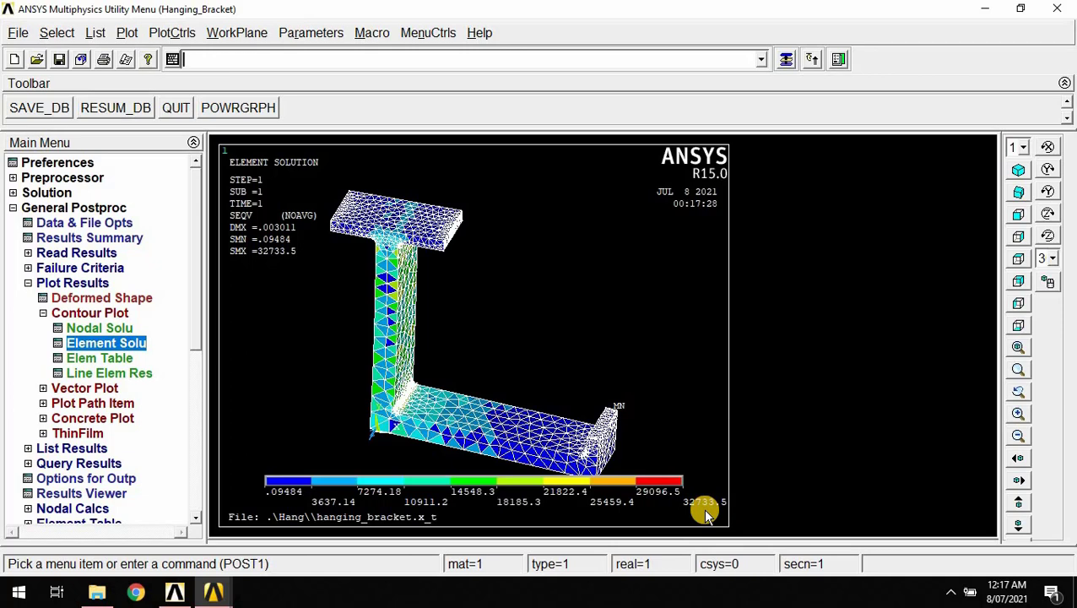
{"action": "left_click", "coordinate": [61, 313]}
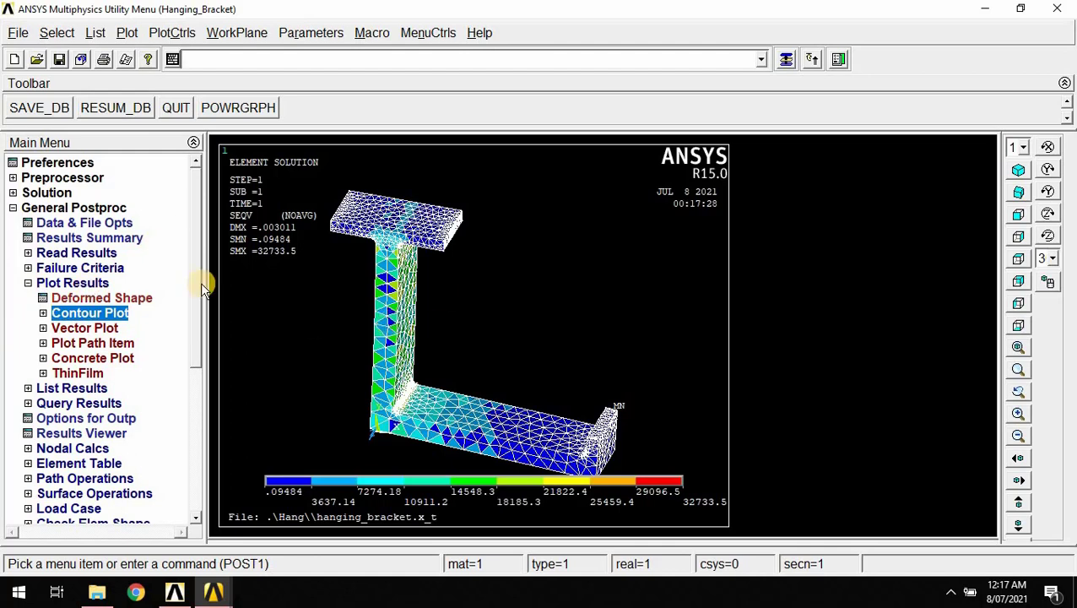
Animate the deformed results as UX displacement contours and close the animation controller.
{"action": "left_click", "coordinate": [174, 32]}
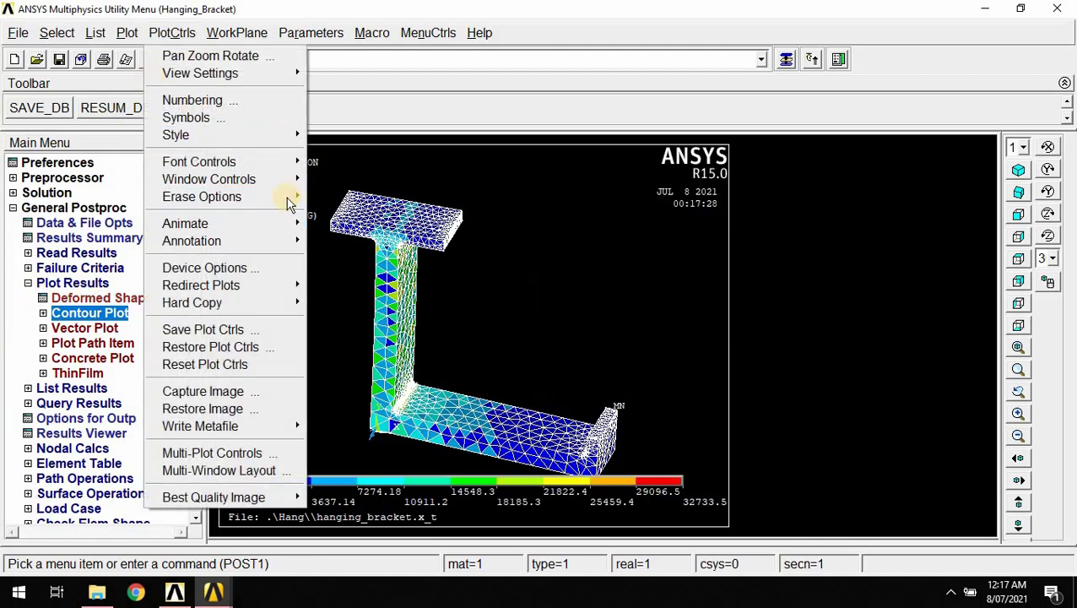
{"action": "mouse_move", "coordinate": [214, 221]}
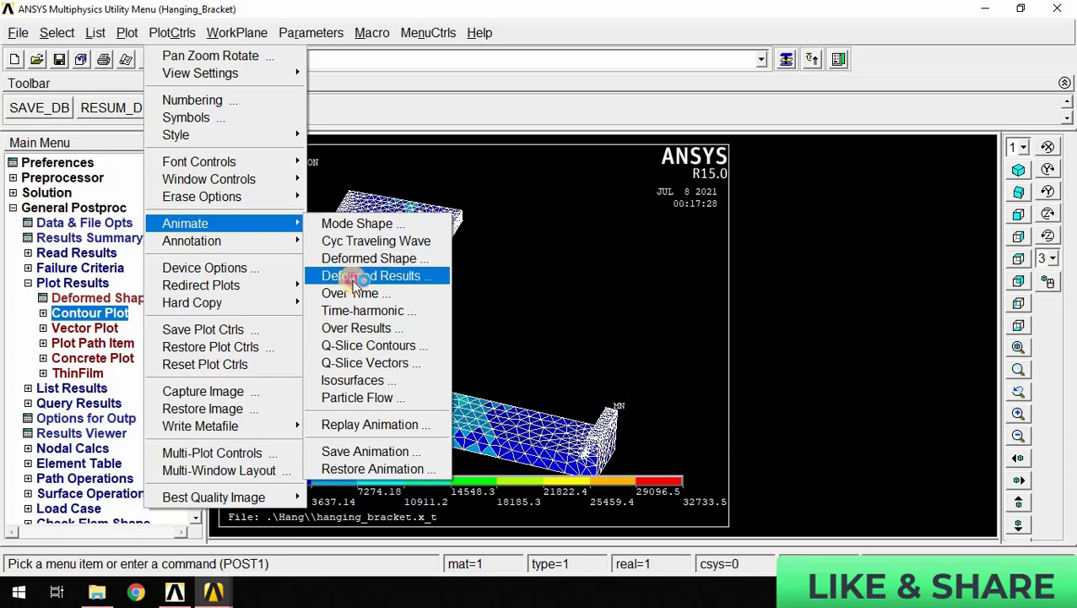
{"action": "left_click", "coordinate": [356, 277]}
{"action": "left_click", "coordinate": [393, 413]}
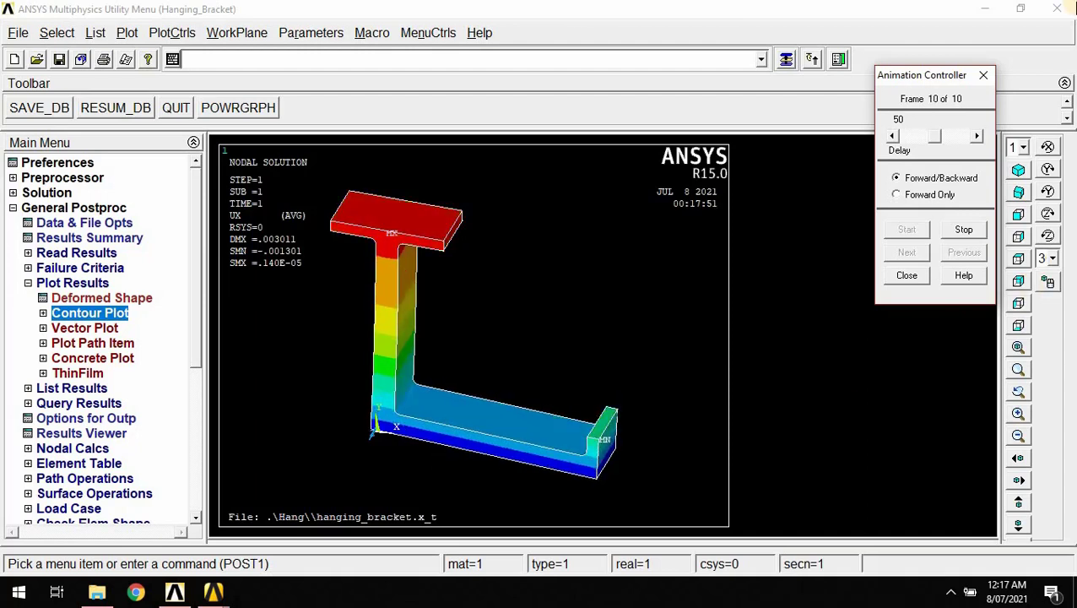
{"action": "left_click", "coordinate": [908, 276]}
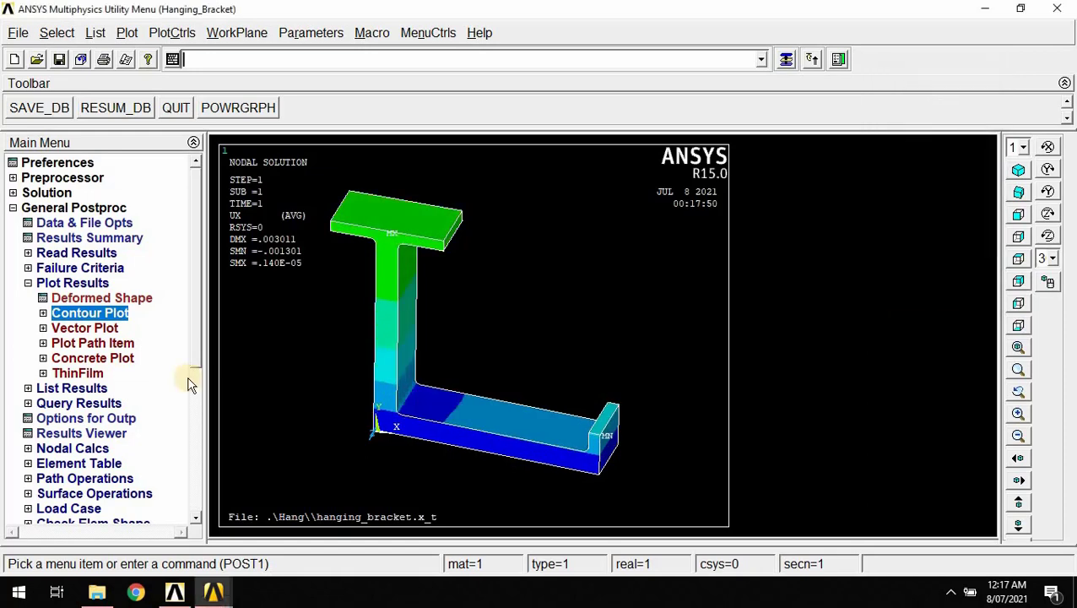
Animate the deformed shape only with 10 frames and a 0.5-second time delay, and close the animation controller.
{"action": "left_click", "coordinate": [173, 34]}
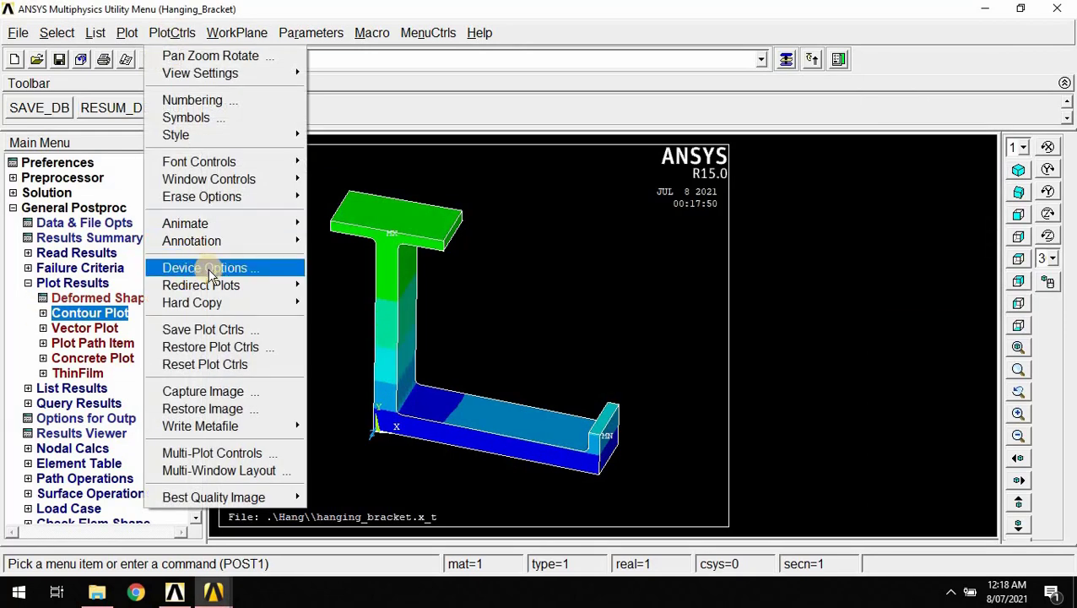
{"action": "left_click", "coordinate": [211, 222]}
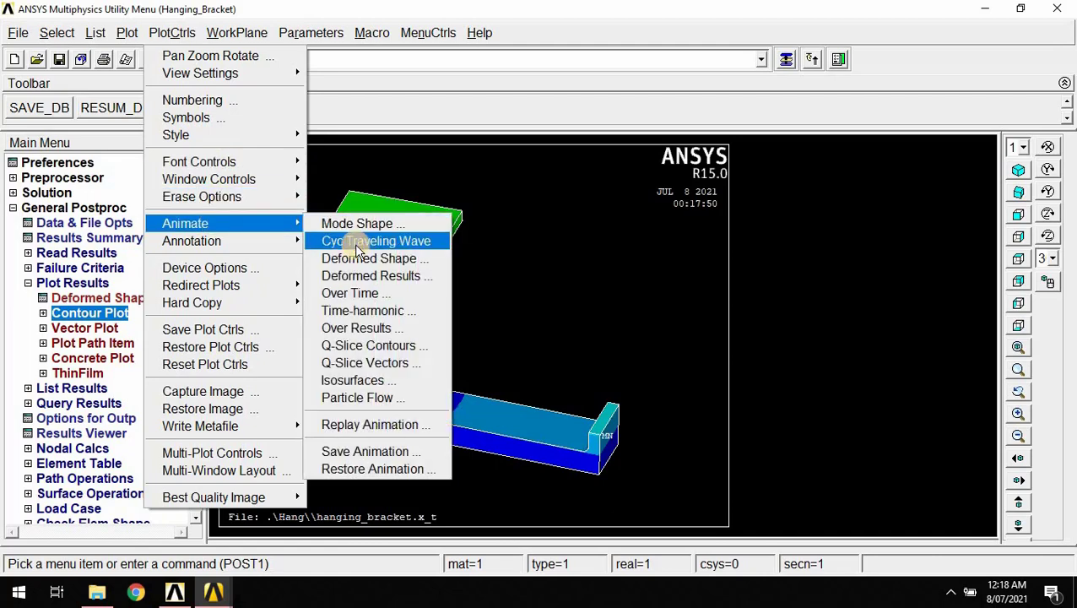
{"action": "left_click", "coordinate": [365, 267]}
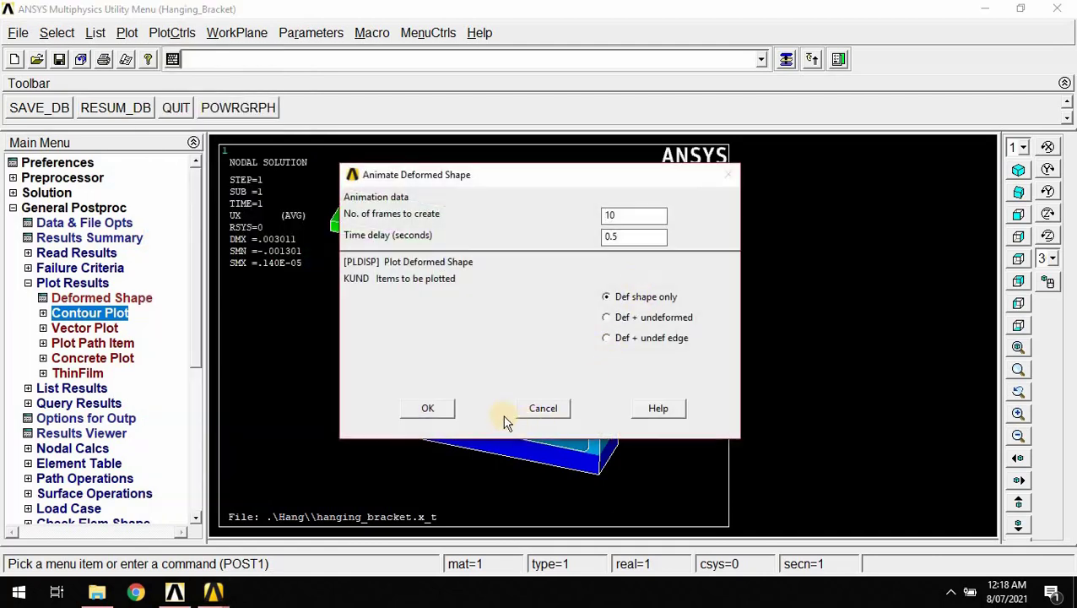
{"action": "left_click", "coordinate": [430, 410]}
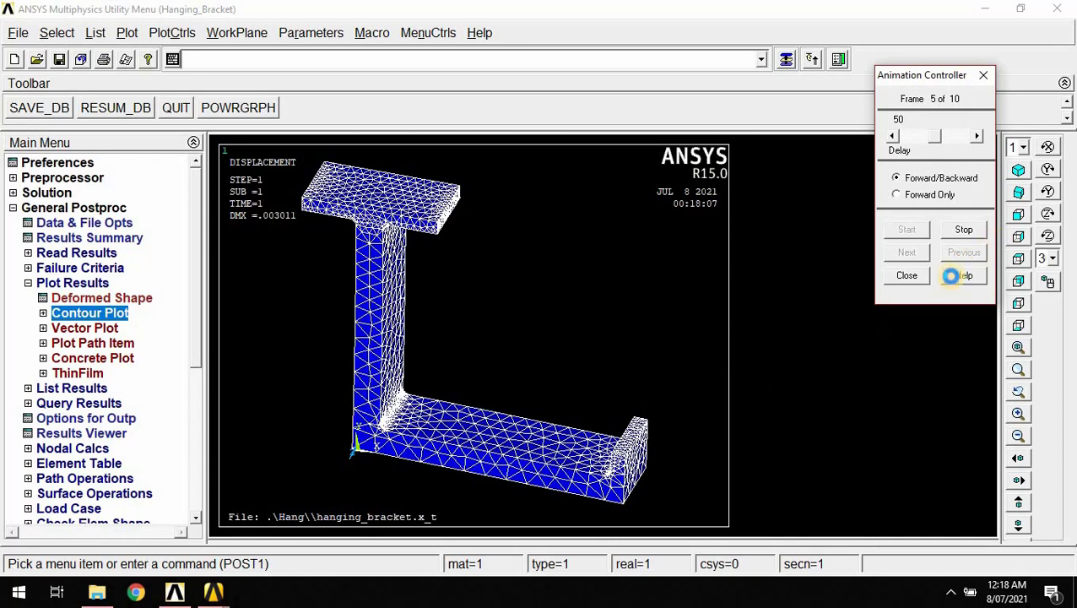
{"action": "left_click", "coordinate": [906, 278]}
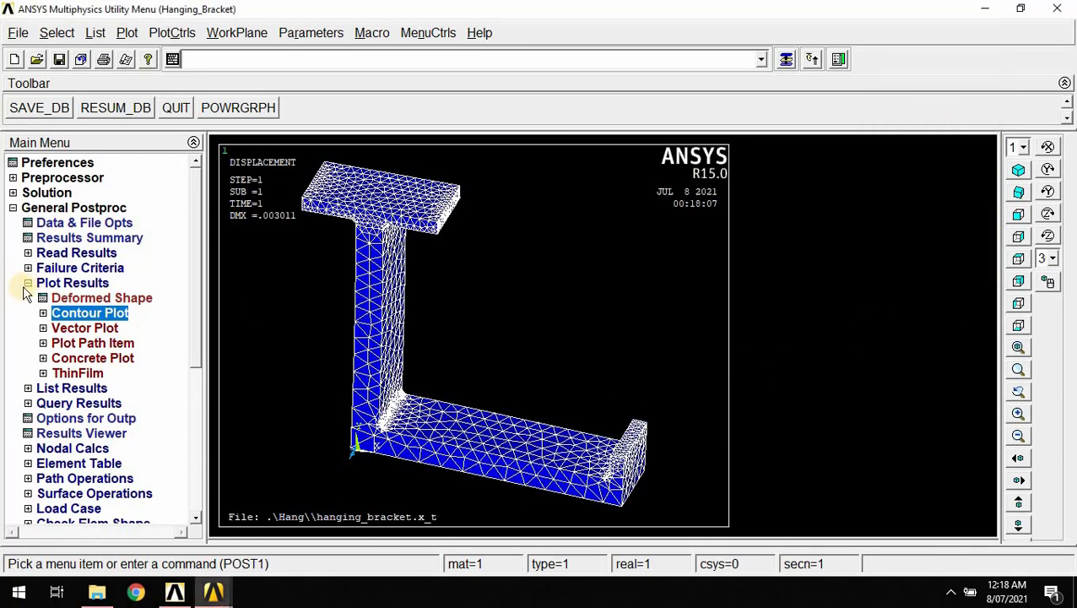
List the nodal DOF solution for the displacement vector sum.
{"action": "left_click", "coordinate": [28, 283]}
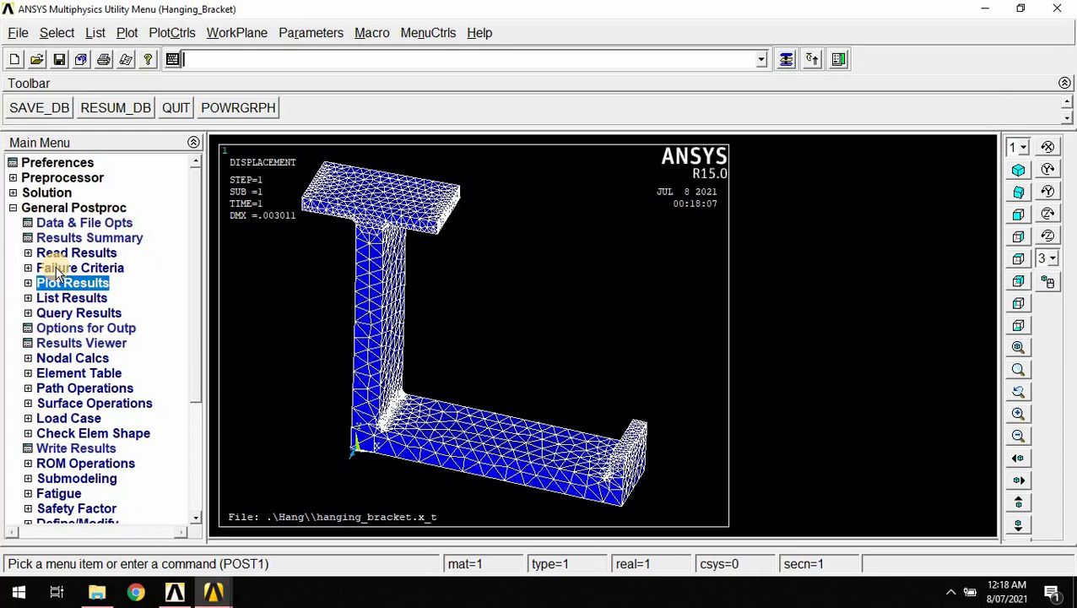
{"action": "left_click", "coordinate": [64, 300]}
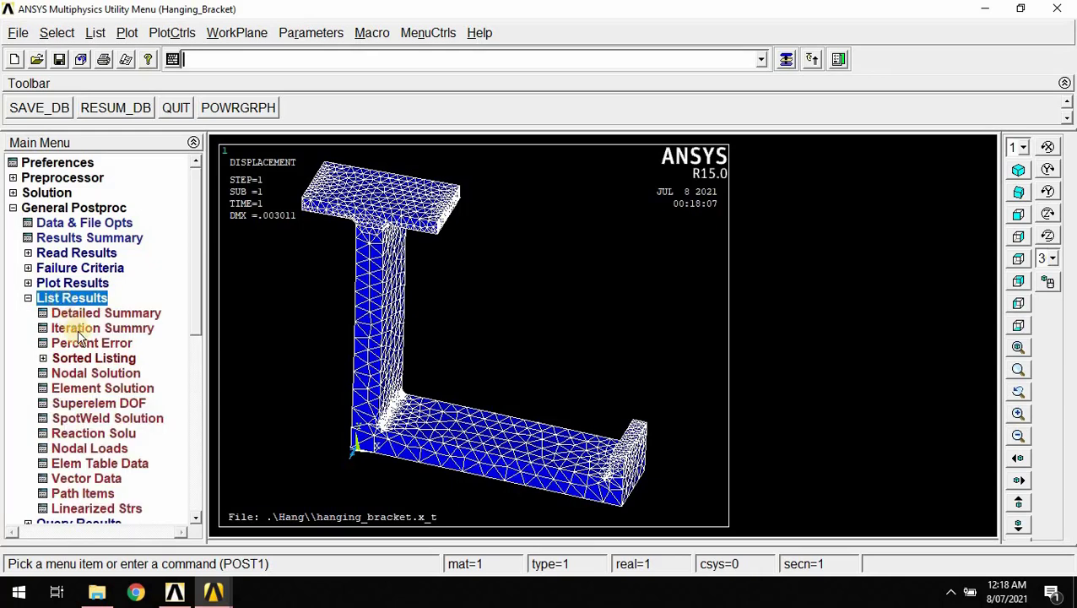
{"action": "left_click", "coordinate": [93, 373]}
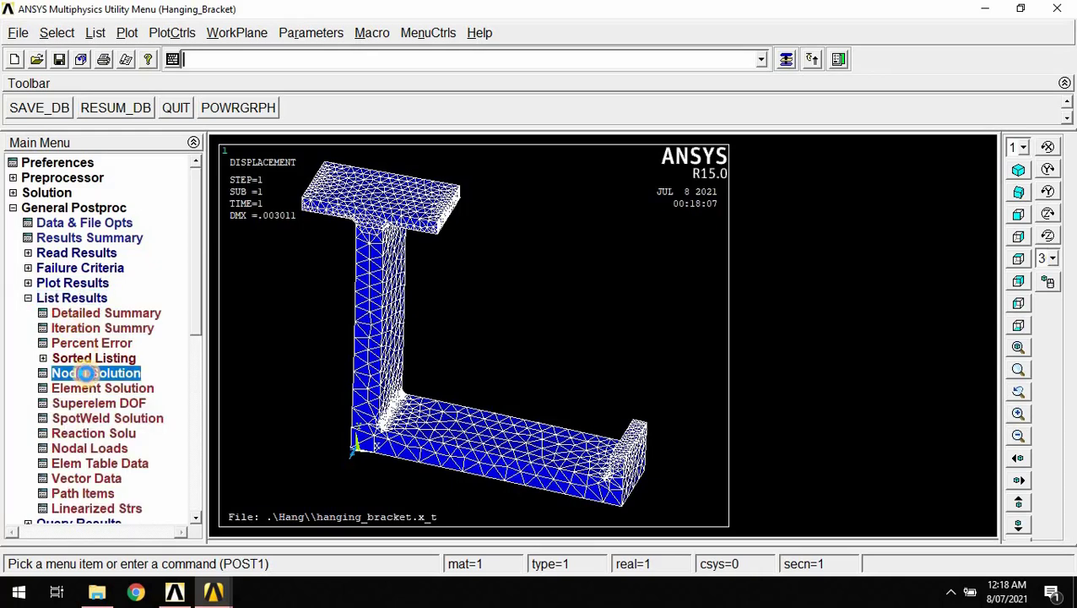
{"action": "left_click", "coordinate": [445, 226]}
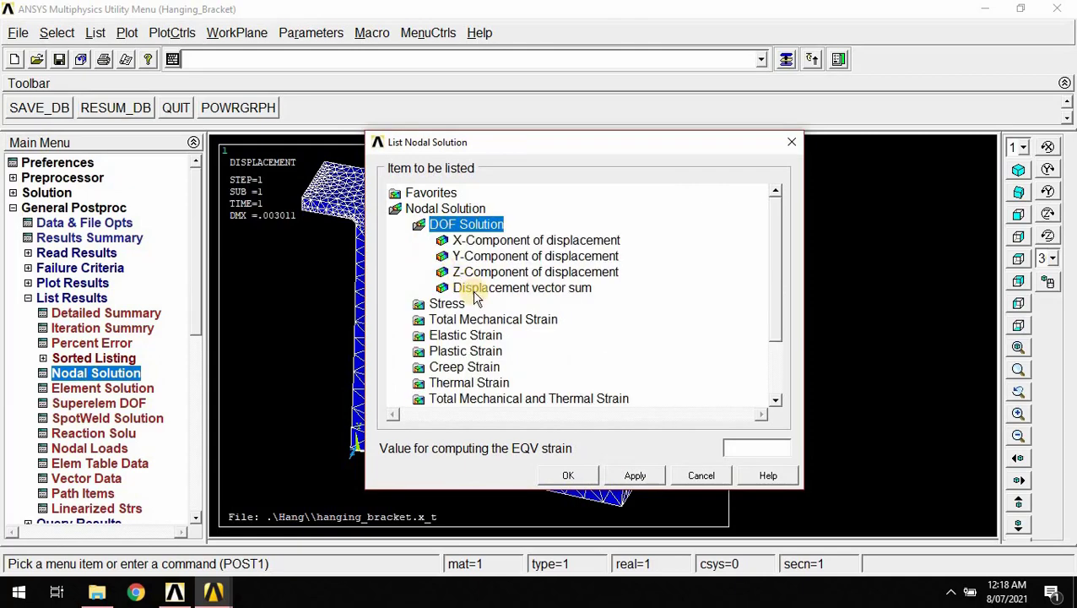
{"action": "left_click", "coordinate": [473, 288]}
{"action": "left_click", "coordinate": [573, 477]}
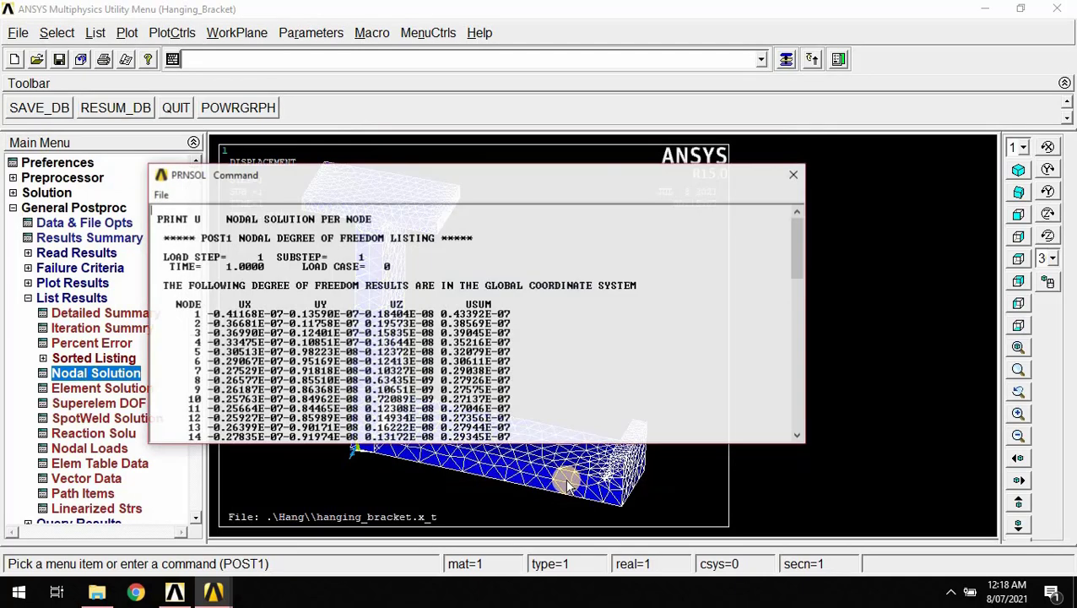
Examine the UX, UY, UZ and USUM values per node in the nodal displacement listing and close it.
{"action": "scroll", "coordinate": [347, 312], "scroll_direction": "down", "scroll_amount": 6}
{"action": "scroll", "coordinate": [348, 318], "scroll_direction": "down", "scroll_amount": 20}
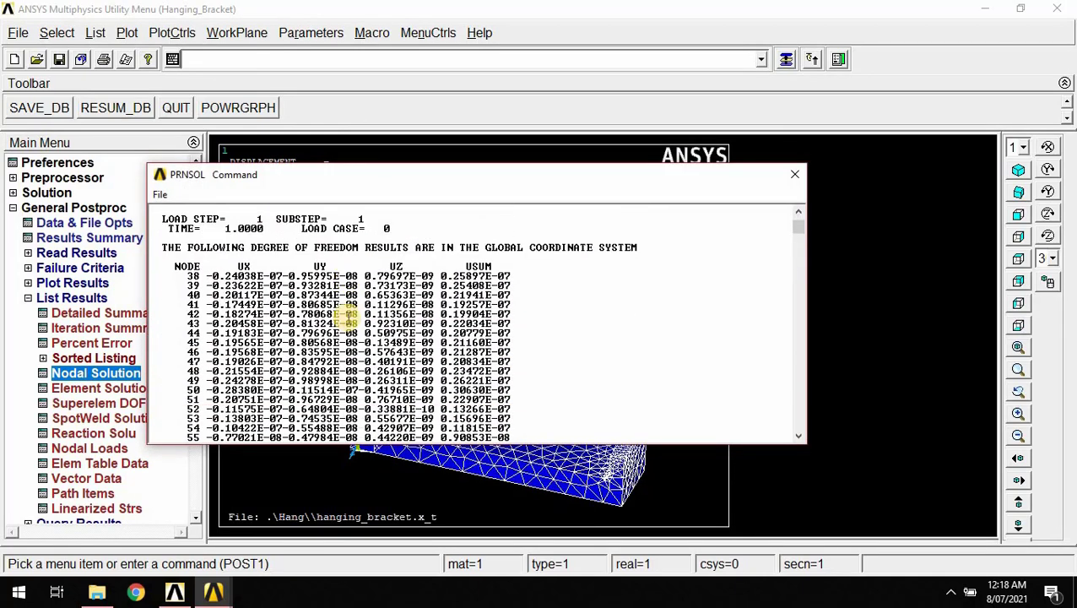
{"action": "scroll", "coordinate": [348, 315], "scroll_direction": "down", "scroll_amount": 20}
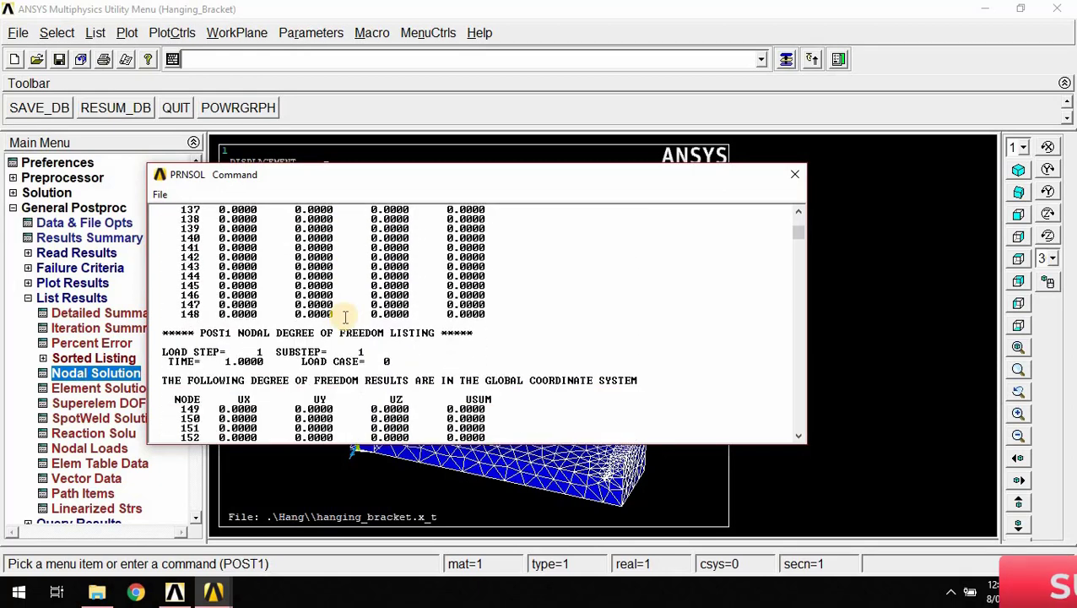
{"action": "scroll", "coordinate": [352, 311], "scroll_direction": "down", "scroll_amount": 20}
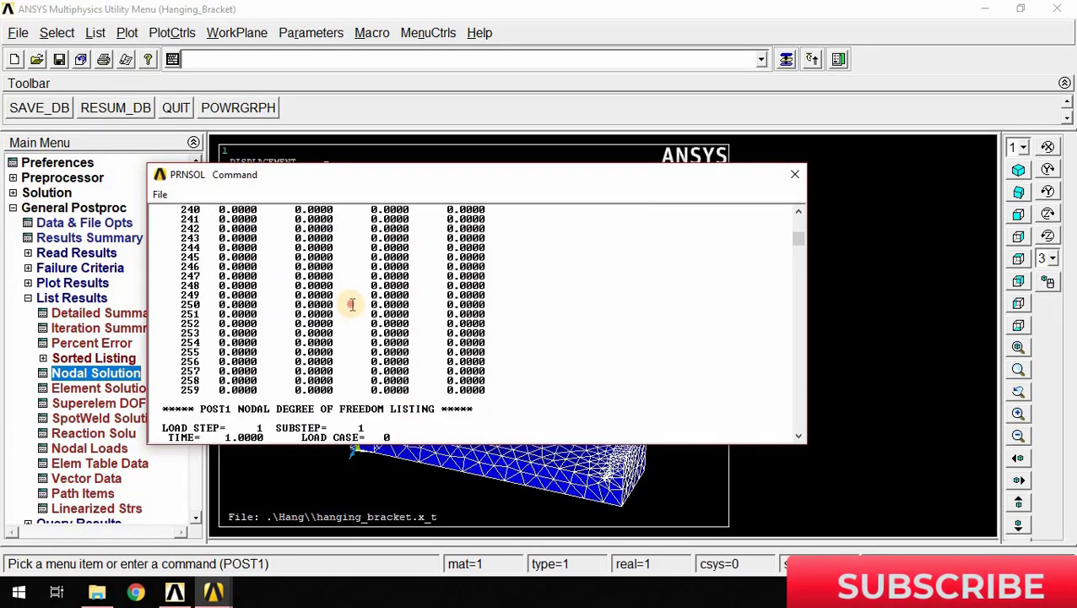
{"action": "left_click_drag", "start_coordinate": [240, 295], "coordinate": [302, 305]}
{"action": "left_click", "coordinate": [532, 405]}
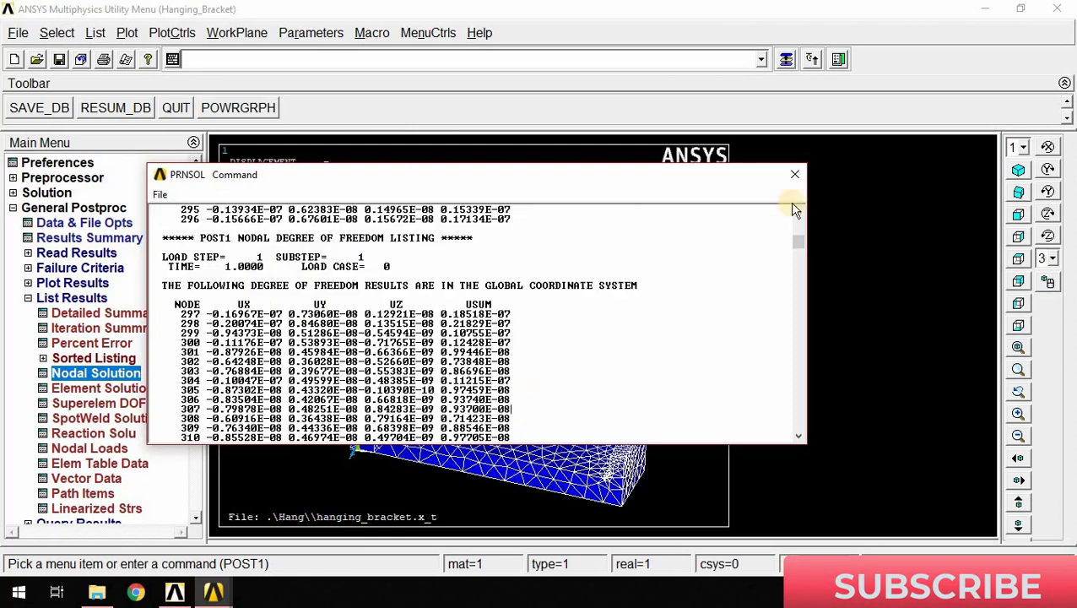
{"action": "left_click", "coordinate": [794, 177]}
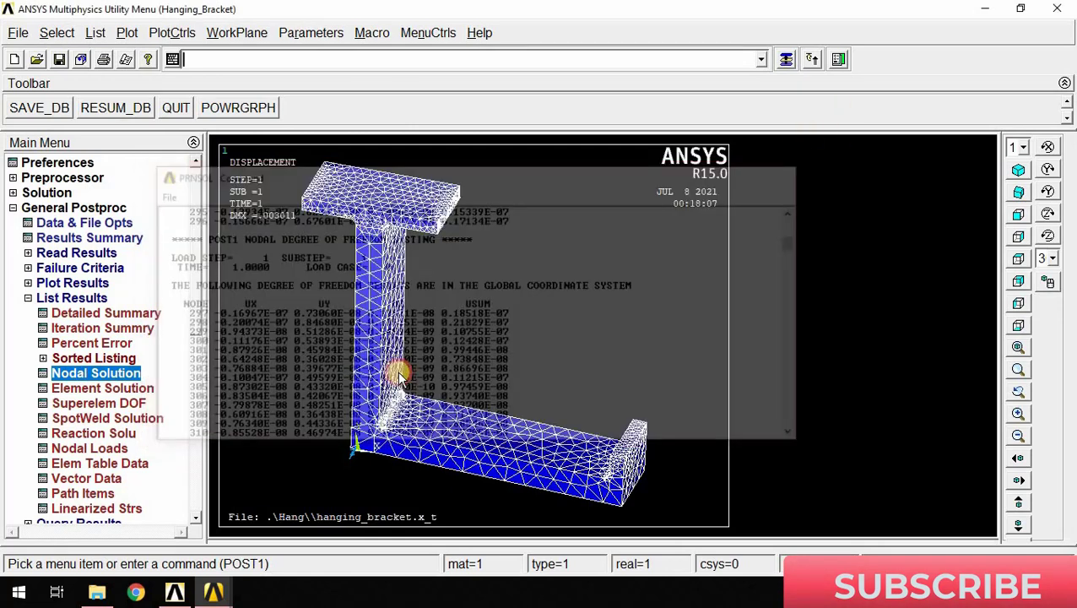
List the element solution for von Mises stress, review the stresses per element and close the listing.
{"action": "left_click", "coordinate": [84, 388]}
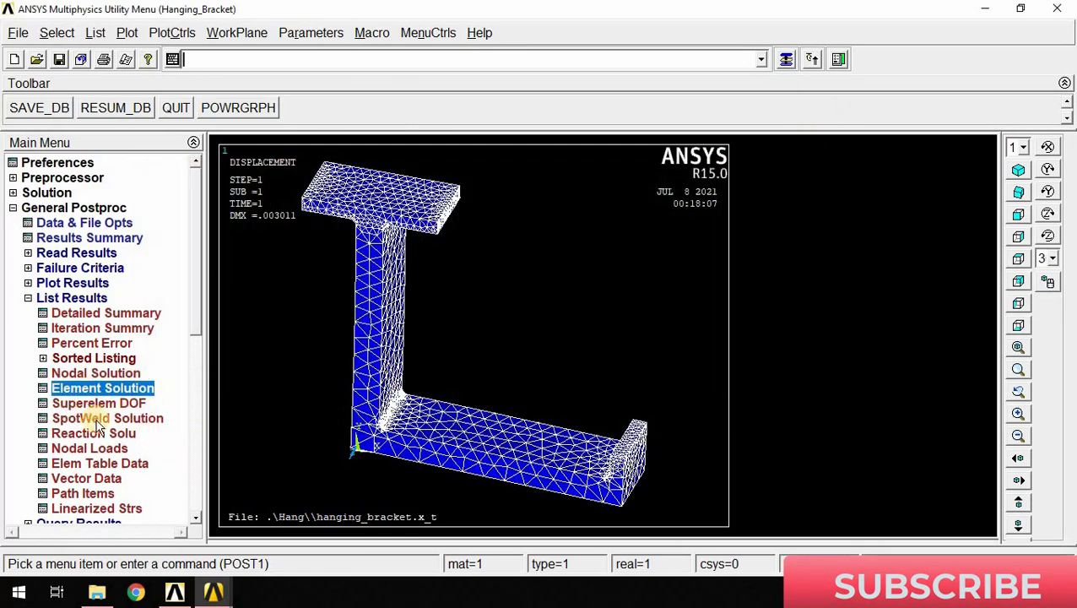
{"action": "left_click", "coordinate": [444, 223]}
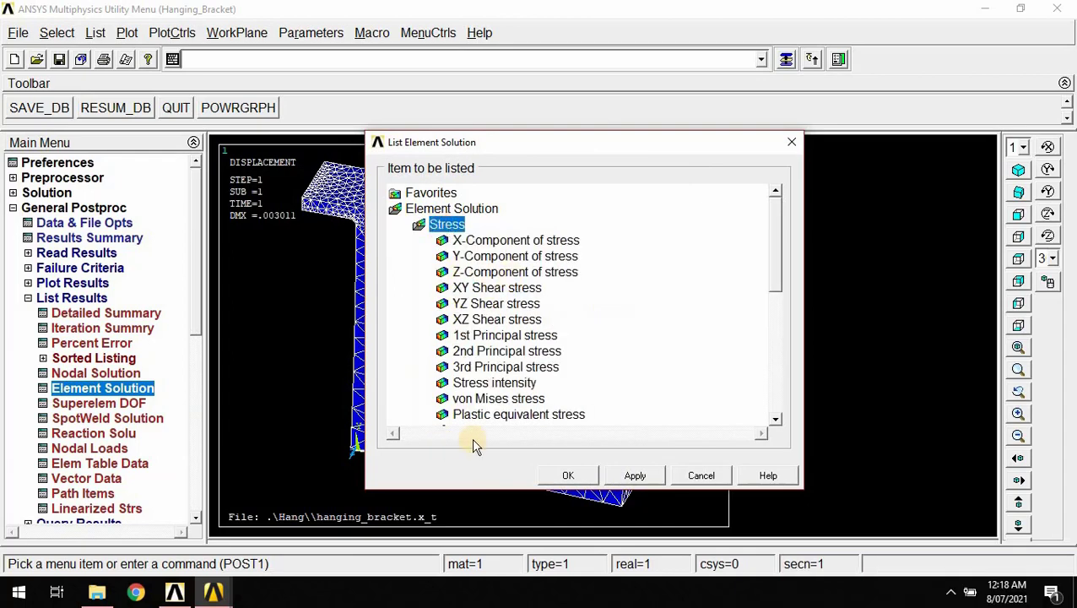
{"action": "left_click", "coordinate": [498, 398]}
{"action": "left_click", "coordinate": [568, 476]}
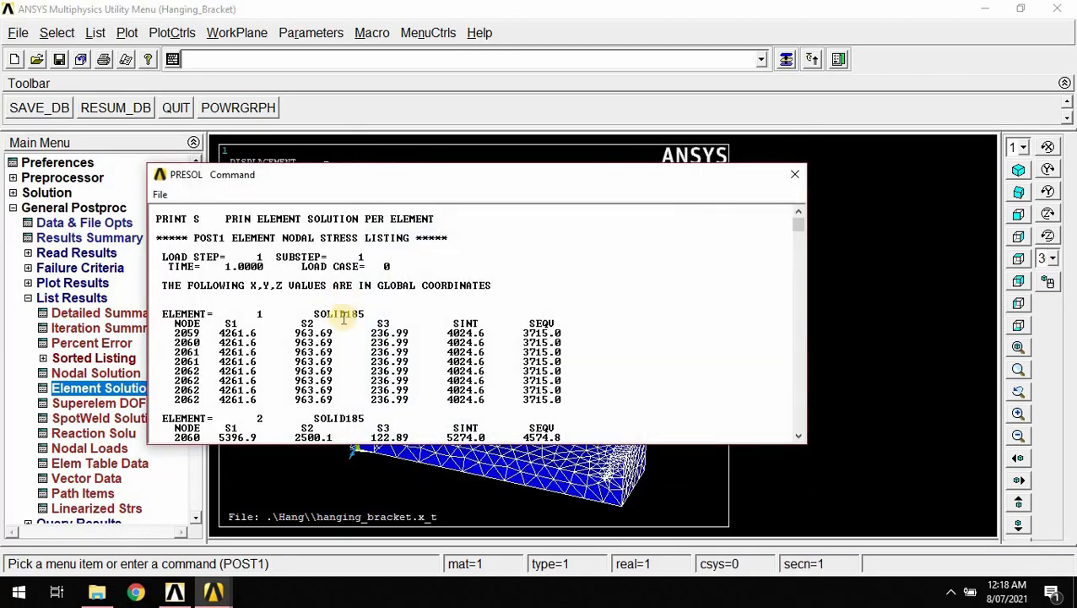
{"action": "scroll", "coordinate": [344, 310], "scroll_direction": "down", "scroll_amount": 5}
{"action": "left_click", "coordinate": [795, 174]}
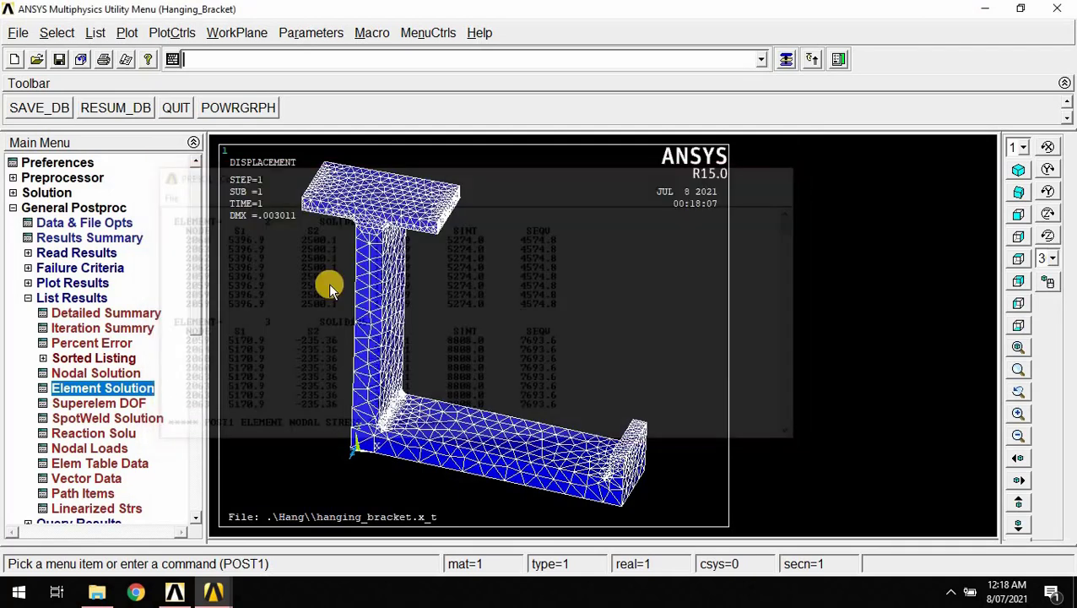
{"action": "left_click", "coordinate": [29, 299]}
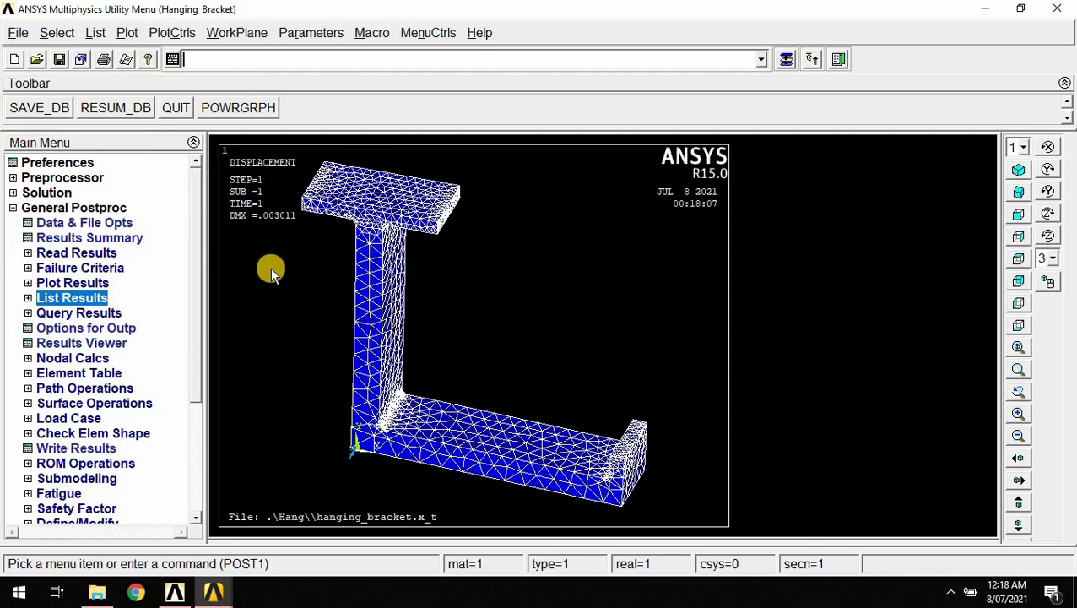
Start the report generator with Hanging_Bracket_report as the report location in Append mode.
{"action": "left_click", "coordinate": [125, 61]}
{"action": "left_click", "coordinate": [488, 376]}
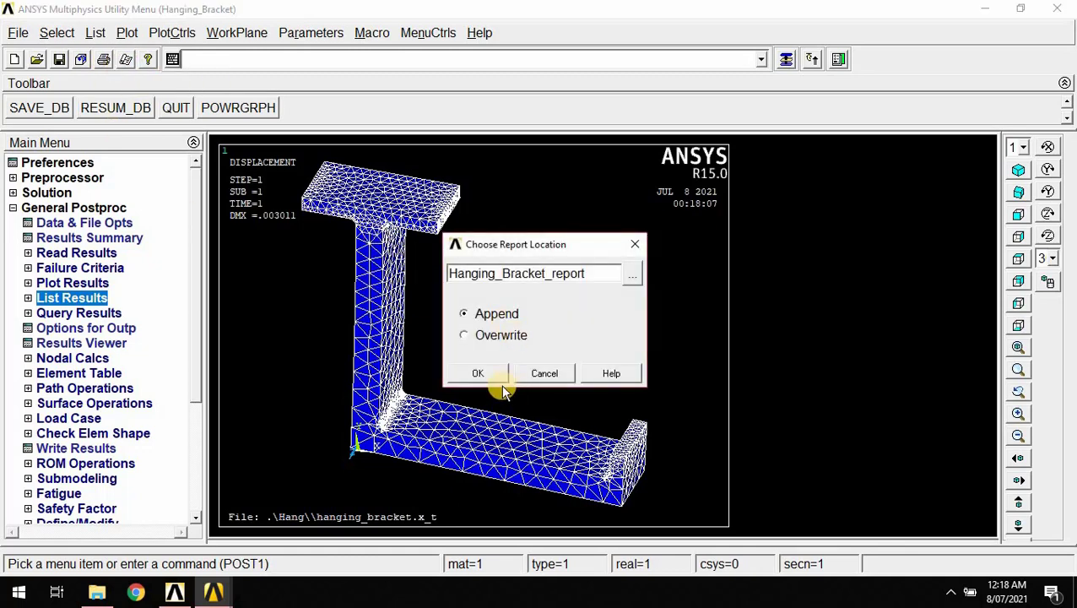
{"action": "left_click", "coordinate": [566, 355]}
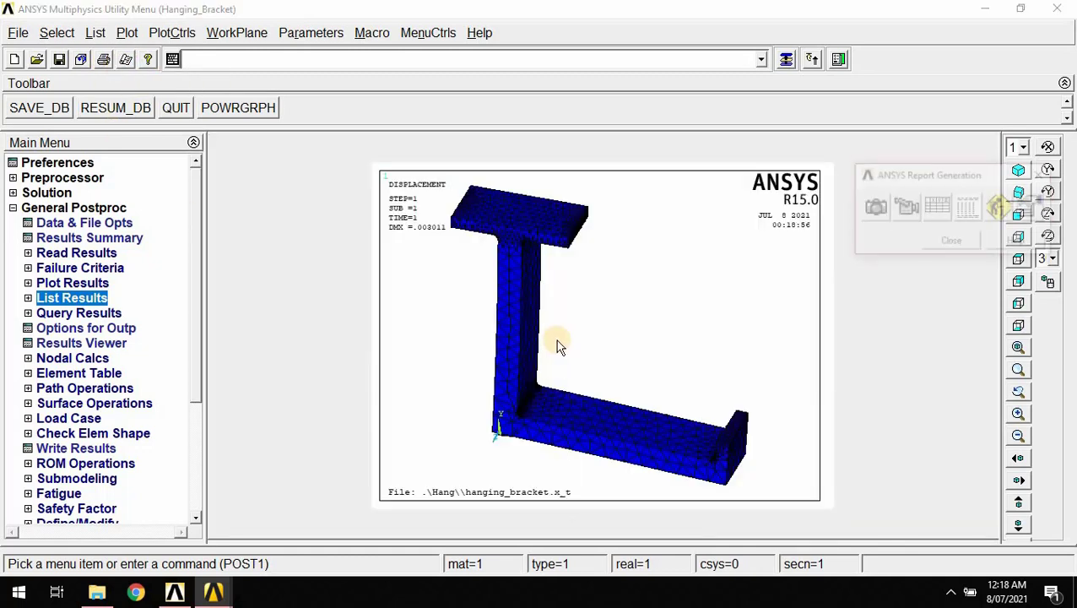